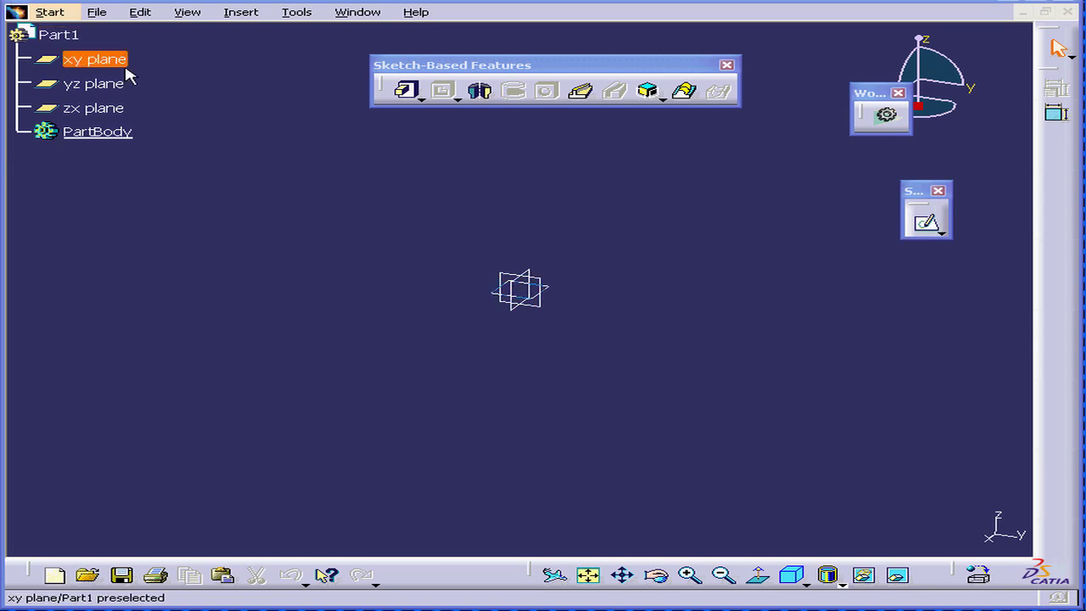
Step: Start a new sketch on the yz plane and zoom in on its grid
click(927, 223)
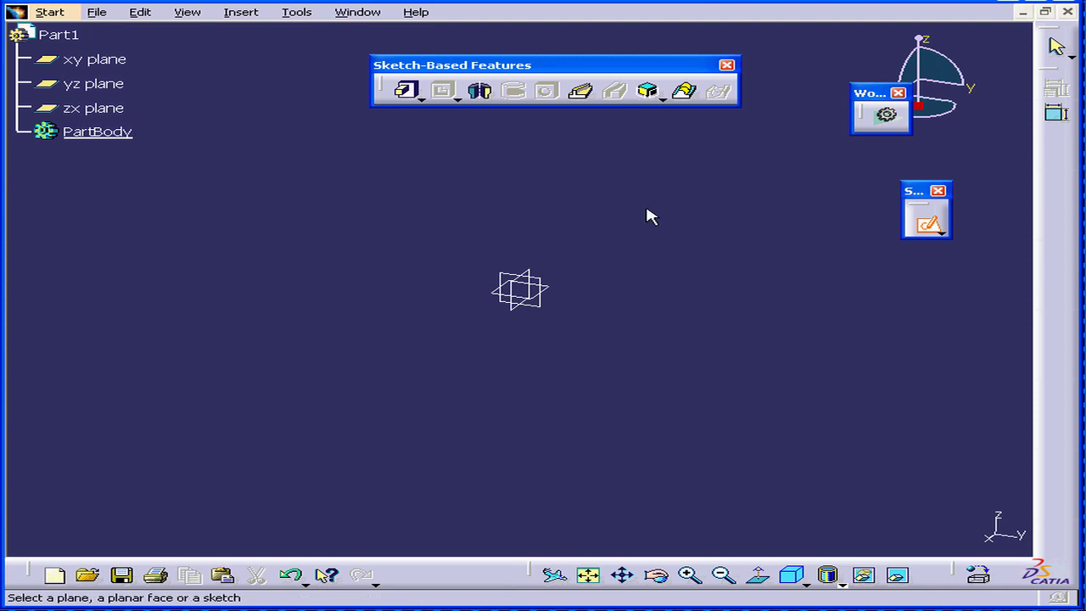
click(131, 85)
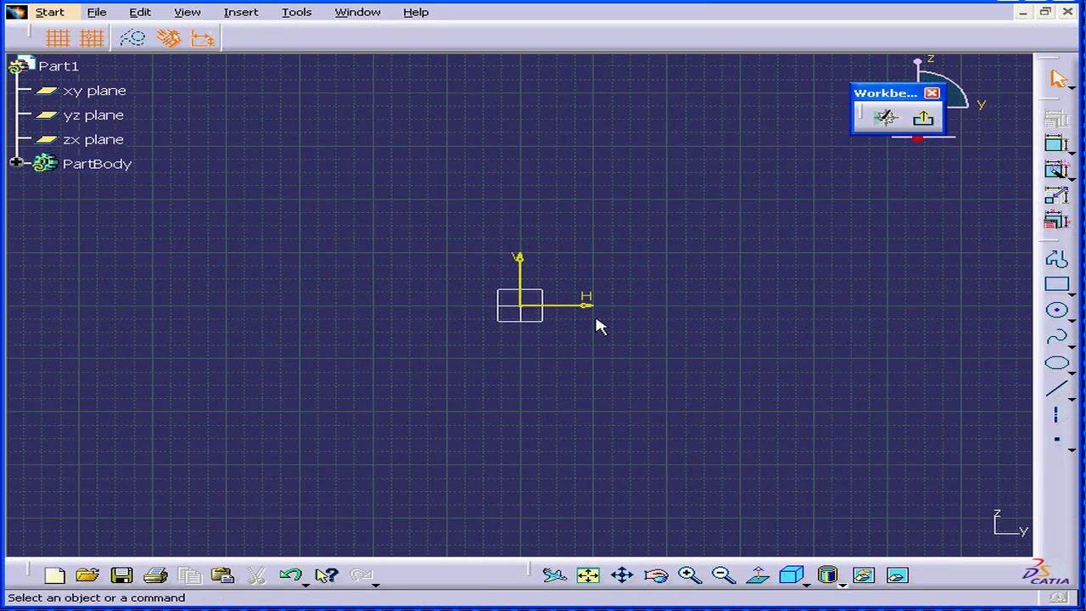
middle_click(602, 307)
ctrl+middle_drag(605, 306, 605, 248)
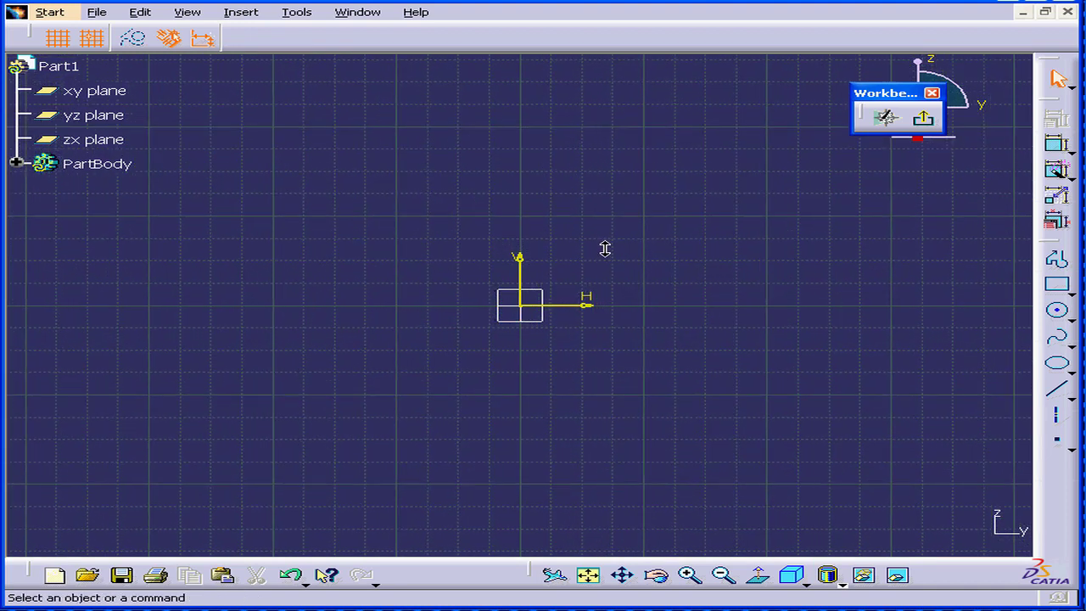
Step: Expand PartBody, Sketch.1 and AbsoluteAxis to list Origin, HDirection and VDirection
click(17, 162)
click(40, 187)
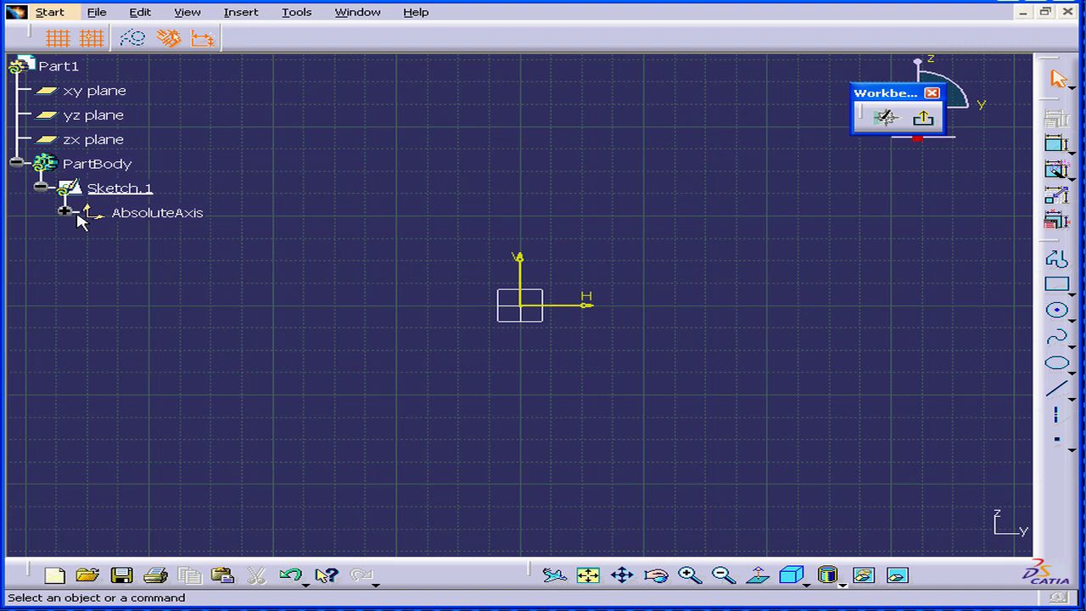
click(65, 212)
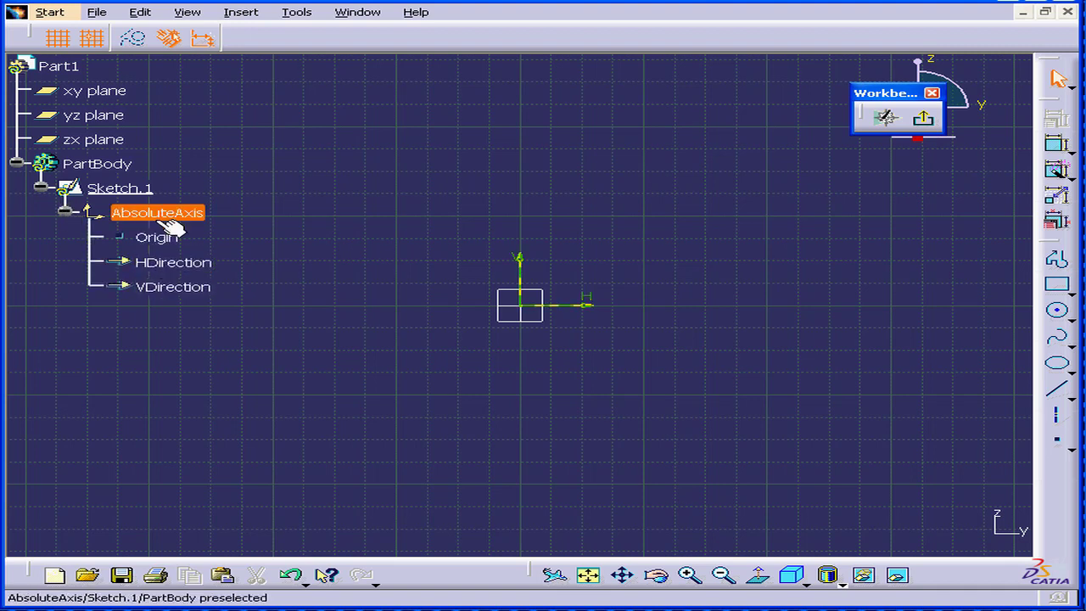
Step: Draw a line from (-2in, -1in) to (1in, -1.25in) and list Line.1 under Geometry
click(1058, 393)
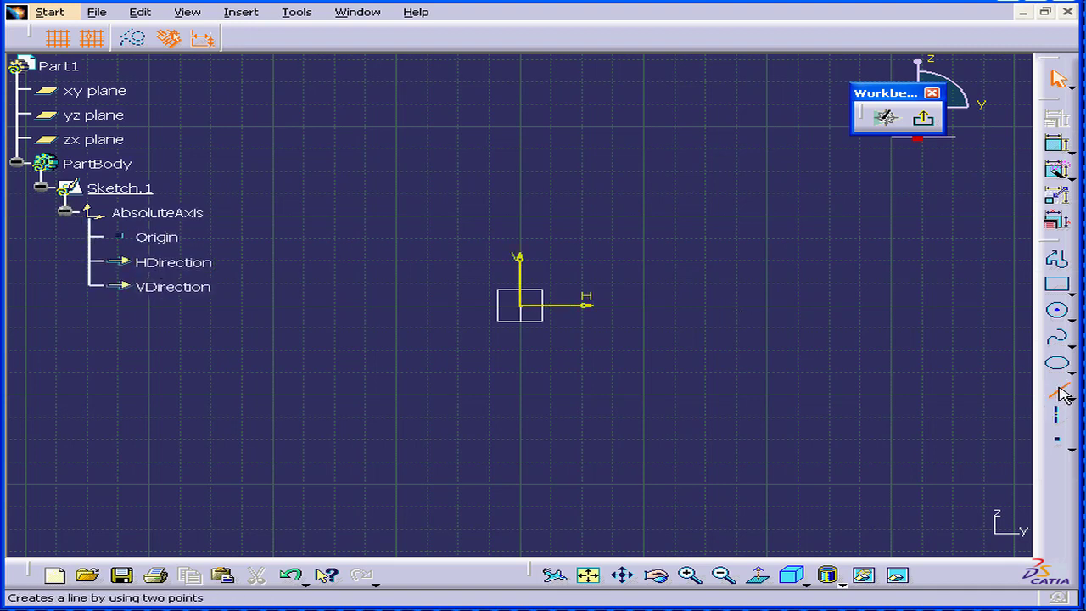
click(273, 394)
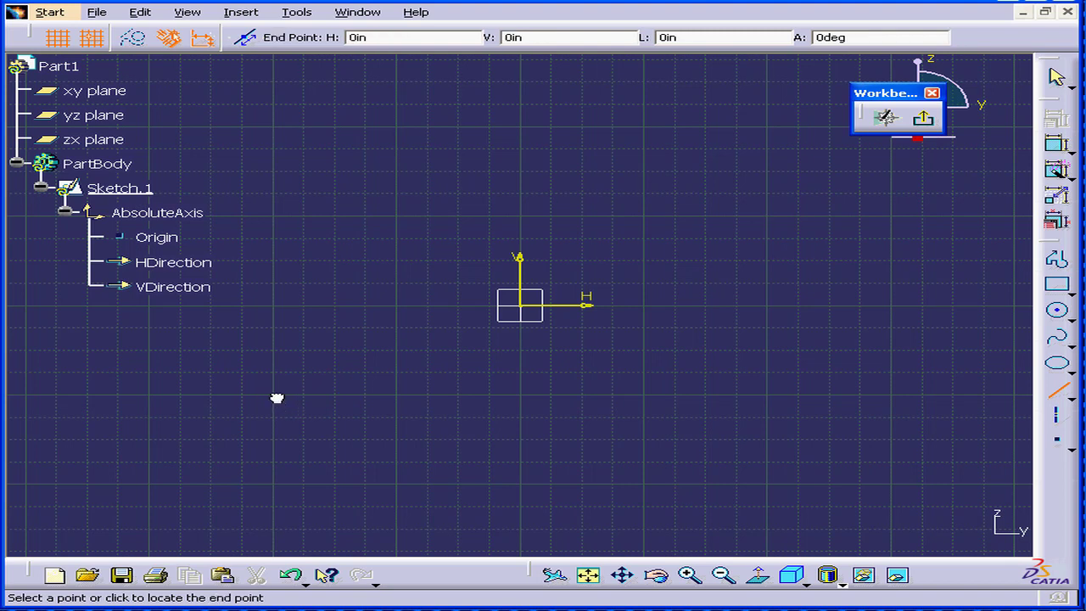
click(644, 416)
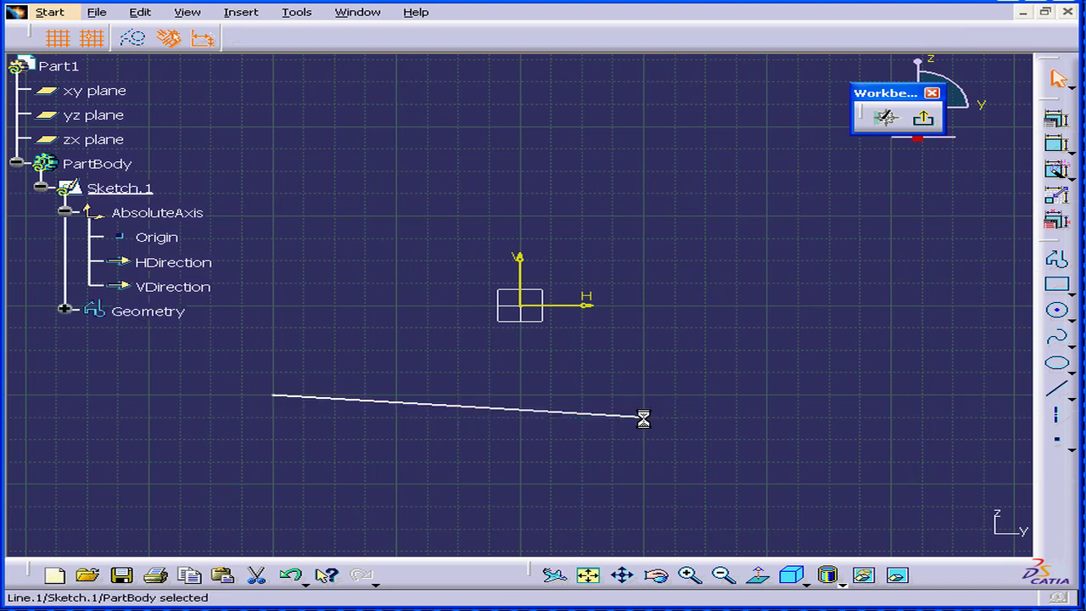
click(66, 311)
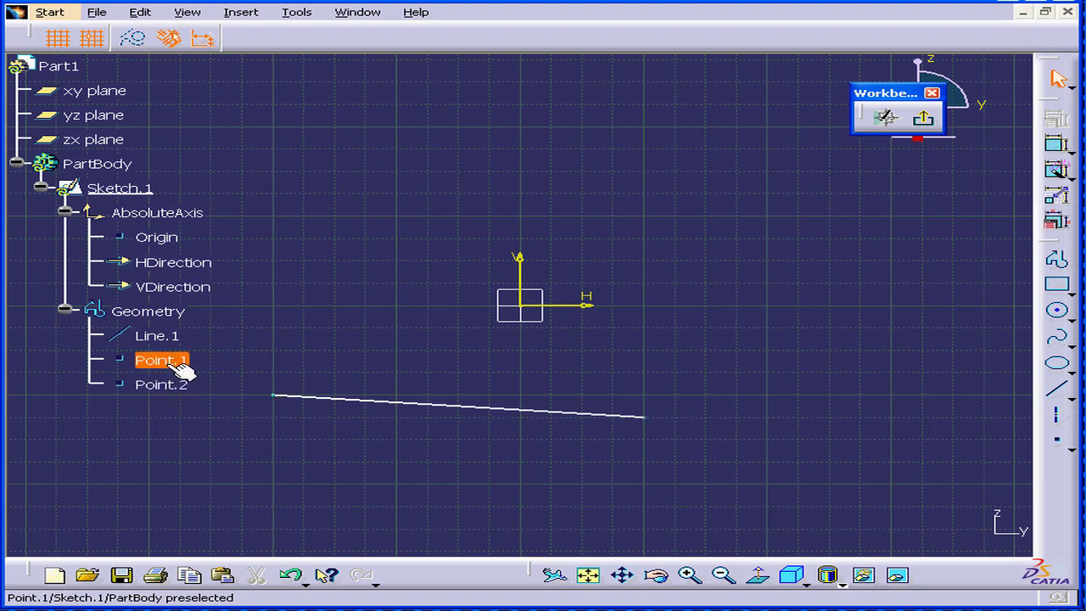
Step: Draw Circle.1 centred on the line's right endpoint
click(1060, 312)
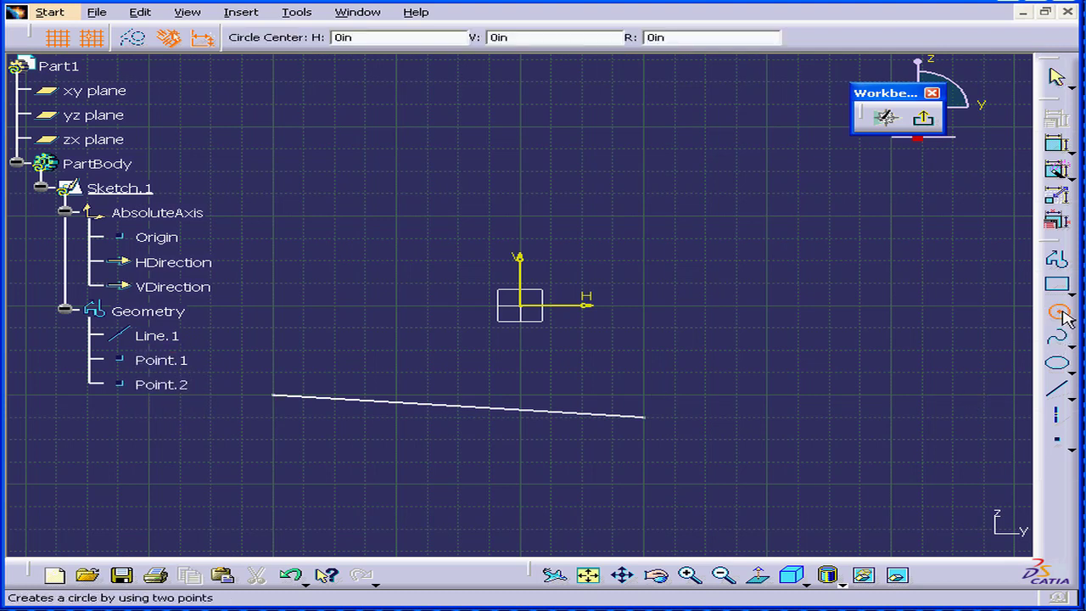
click(644, 416)
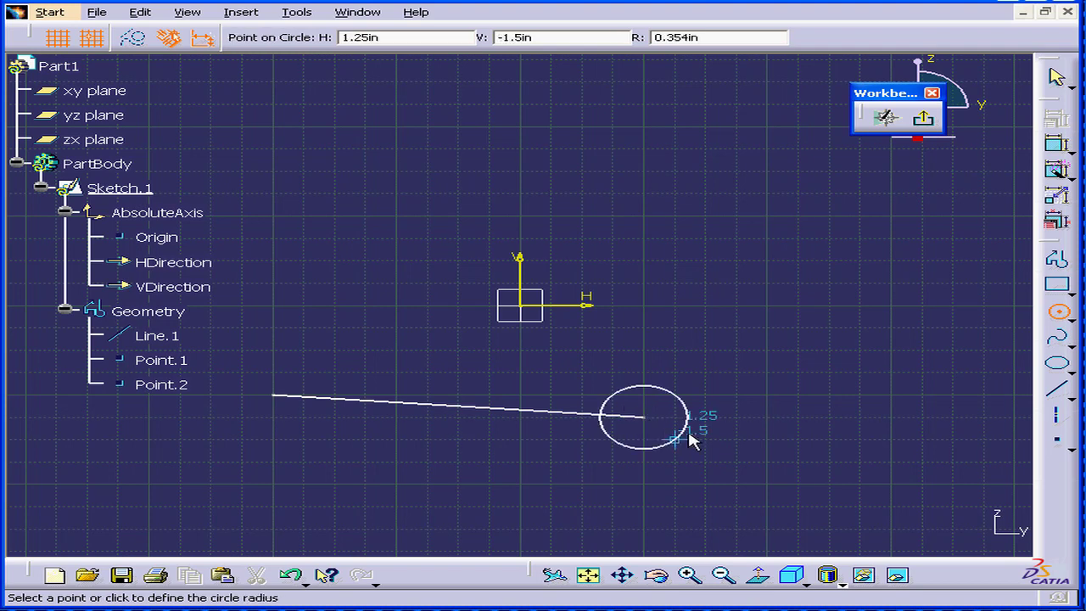
click(735, 432)
Step: Drag the circle and its centre so the coincident line end follows, leaving the line horizontal
click(579, 413)
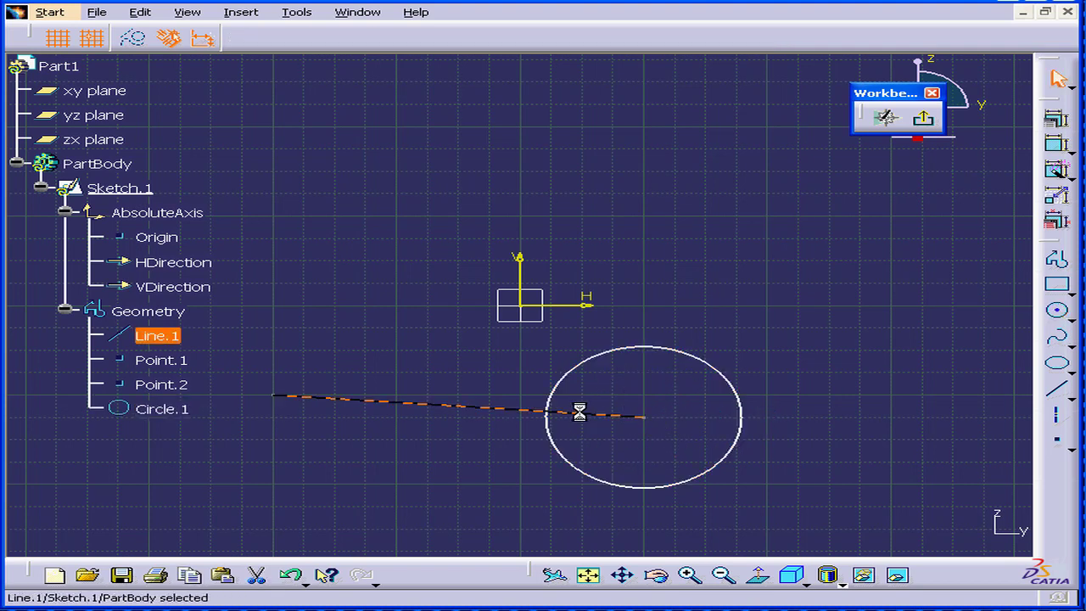
click(644, 416)
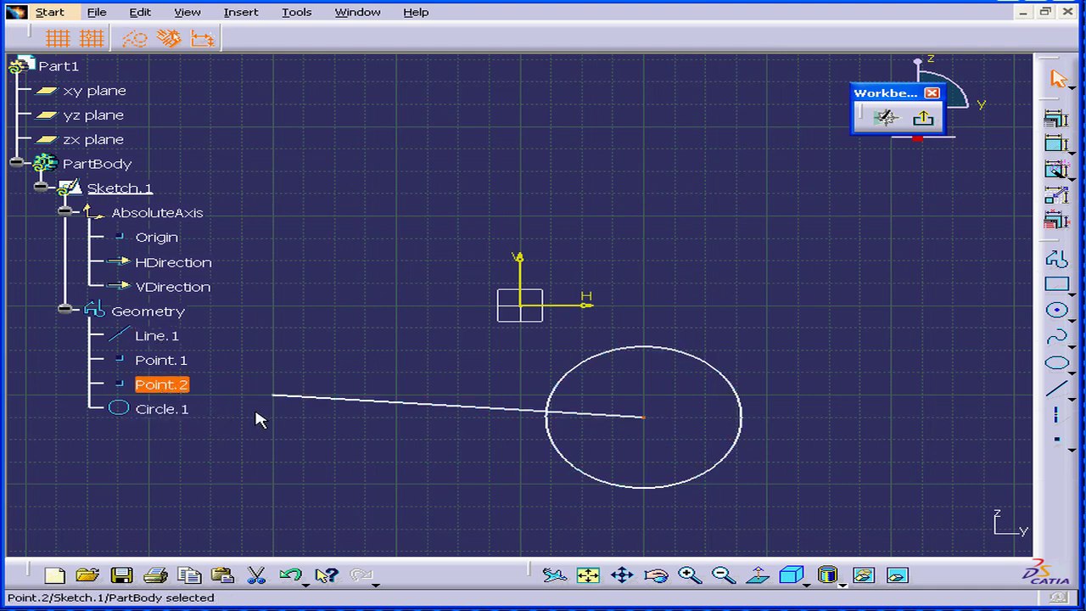
drag(738, 444, 740, 416)
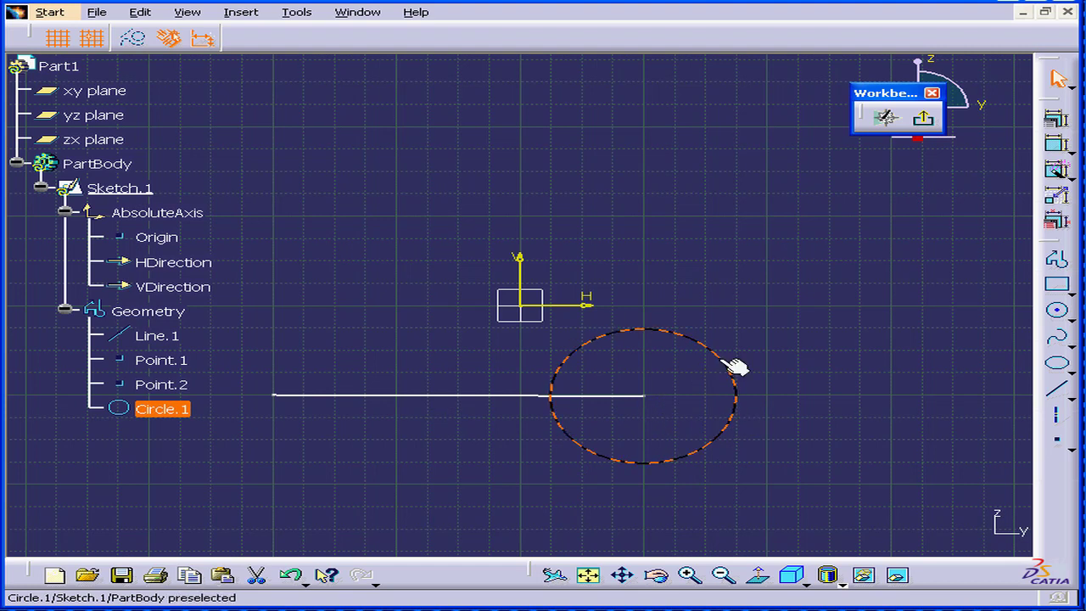
drag(738, 382, 718, 376)
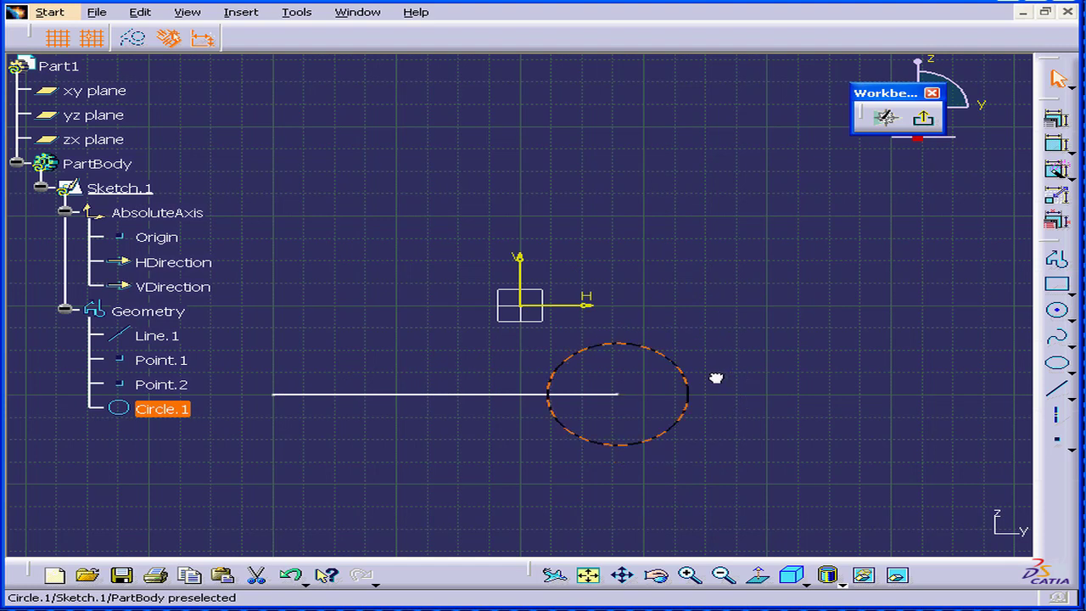
drag(619, 395, 638, 397)
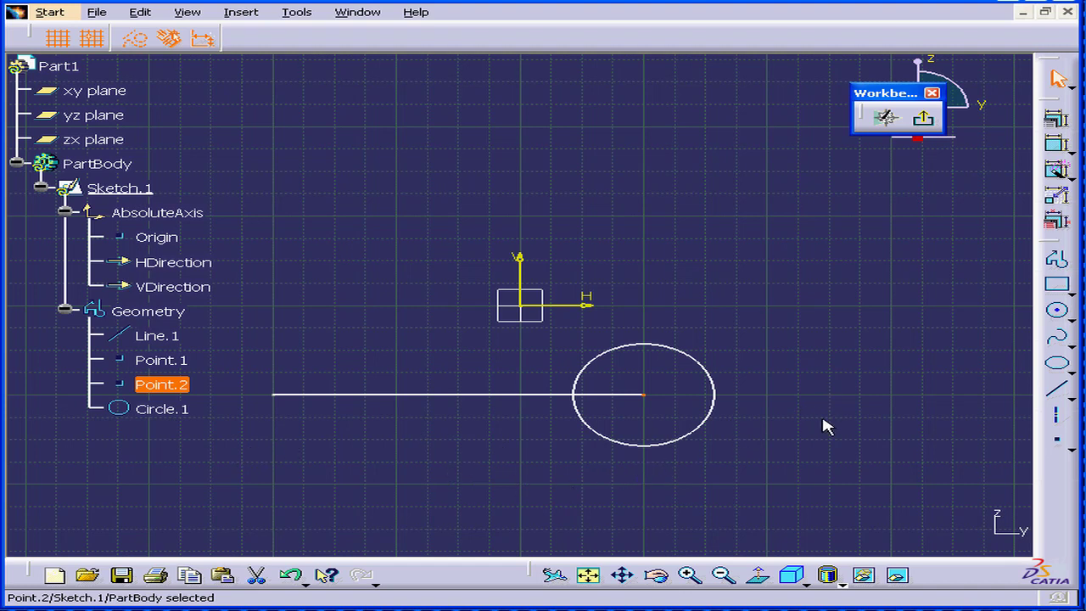
Step: Delete Circle.1 and draw a new circle, Circle.2, near the line's end
click(694, 440)
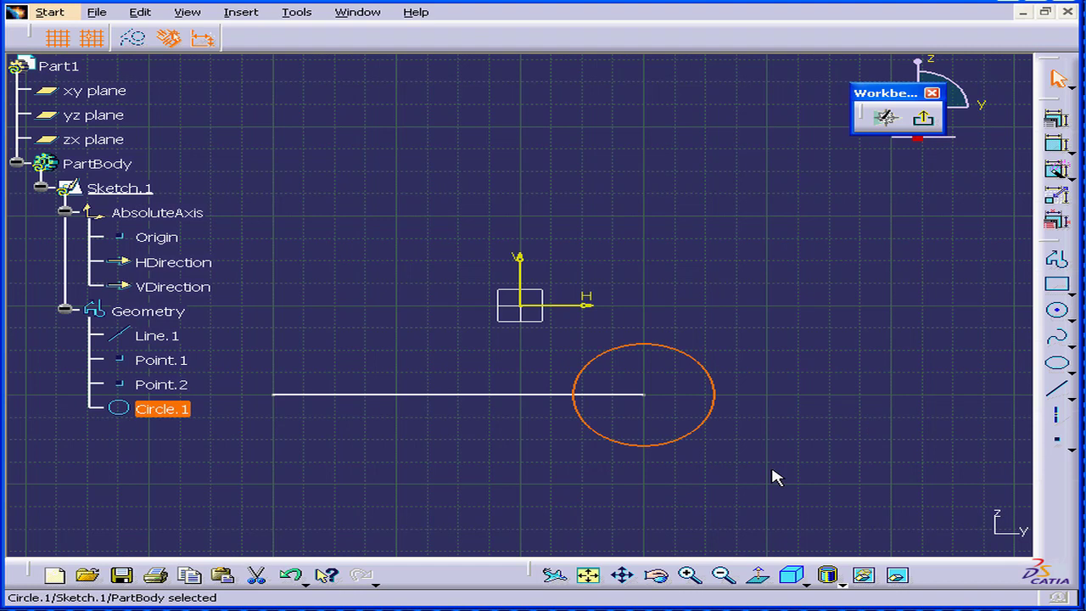
key(Delete)
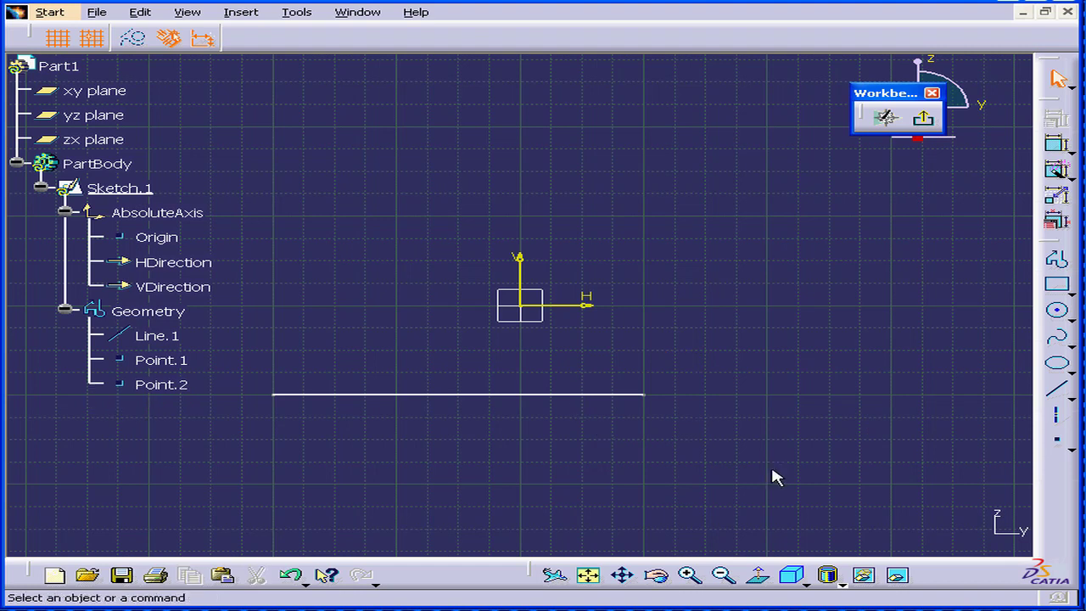
click(1056, 311)
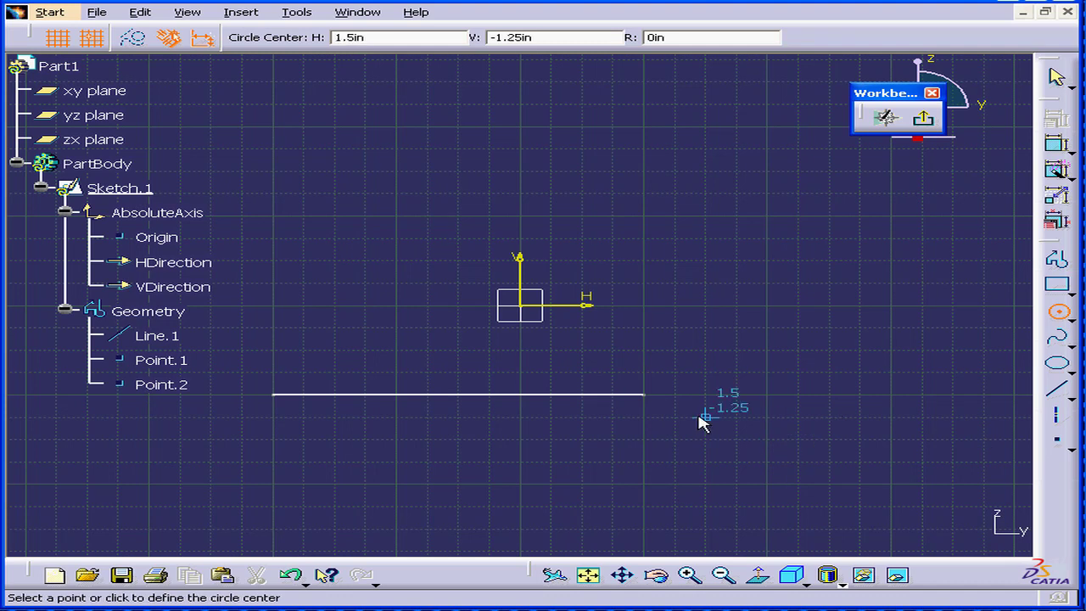
click(643, 395)
click(719, 438)
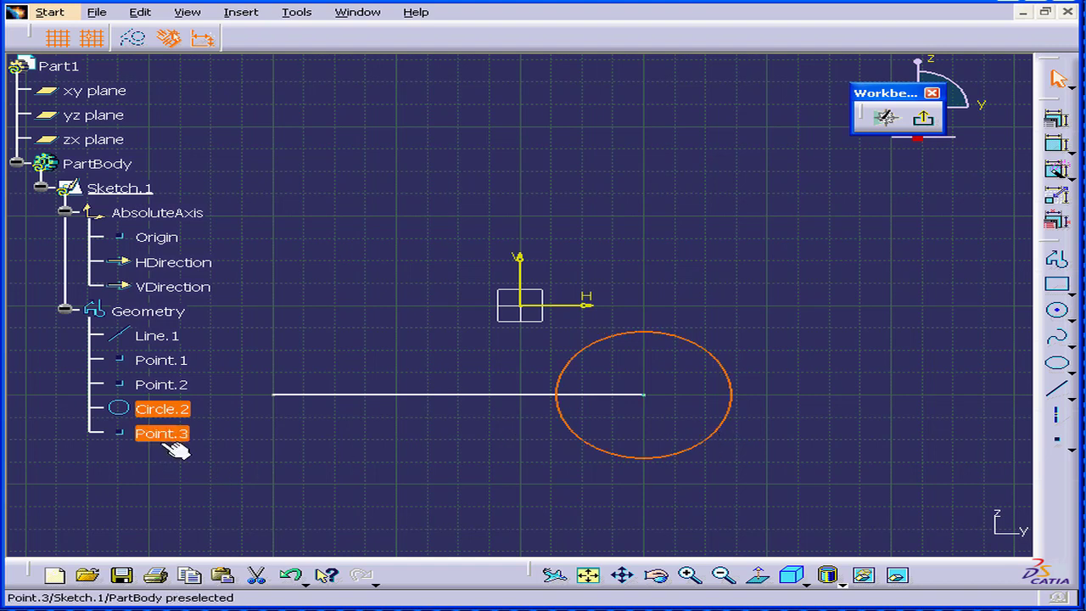
Step: Enlarge Circle.2 and drag it off the line end without moving the line
click(174, 413)
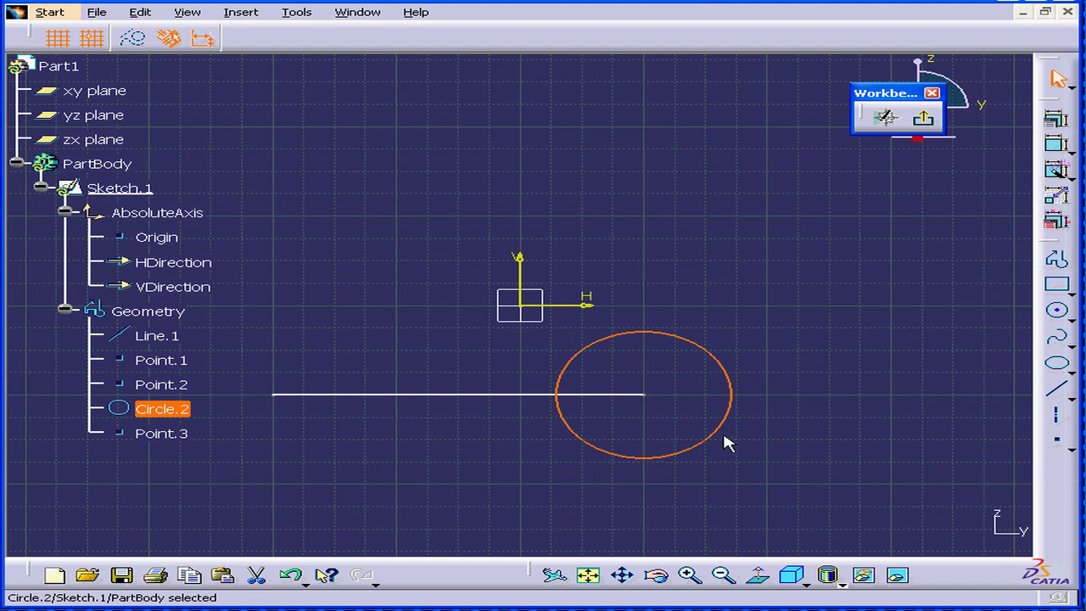
mouse_move(727, 434)
mouse_down()
mouse_move(781, 424)
mouse_move(771, 402)
mouse_move(722, 404)
mouse_move(730, 418)
mouse_up()
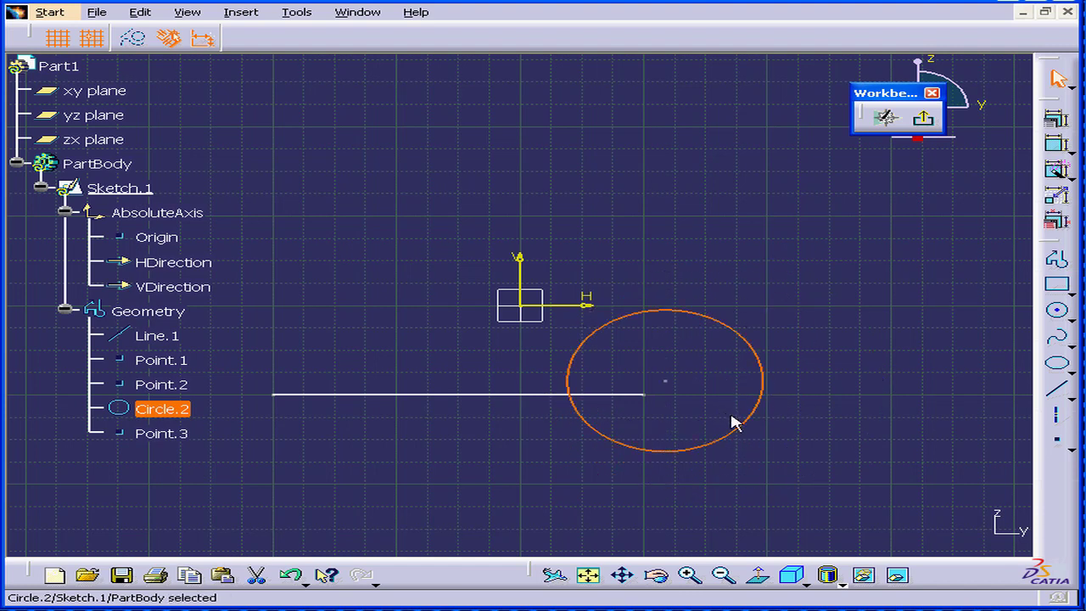
click(833, 437)
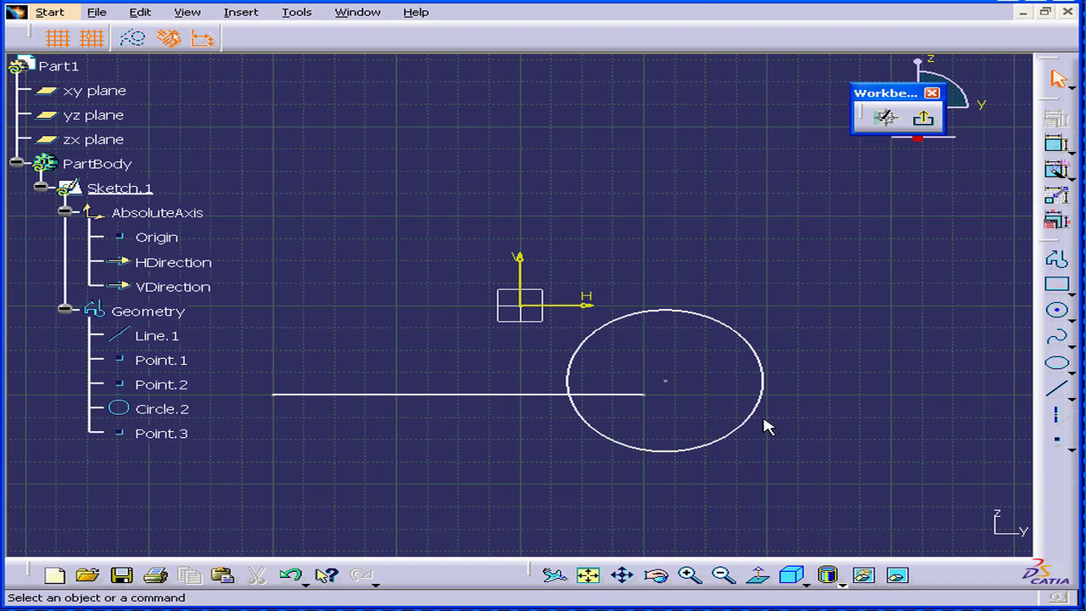
Step: Make the line end Point.2 and circle centre Point.3 coincident via the Constraints dialog
click(667, 383)
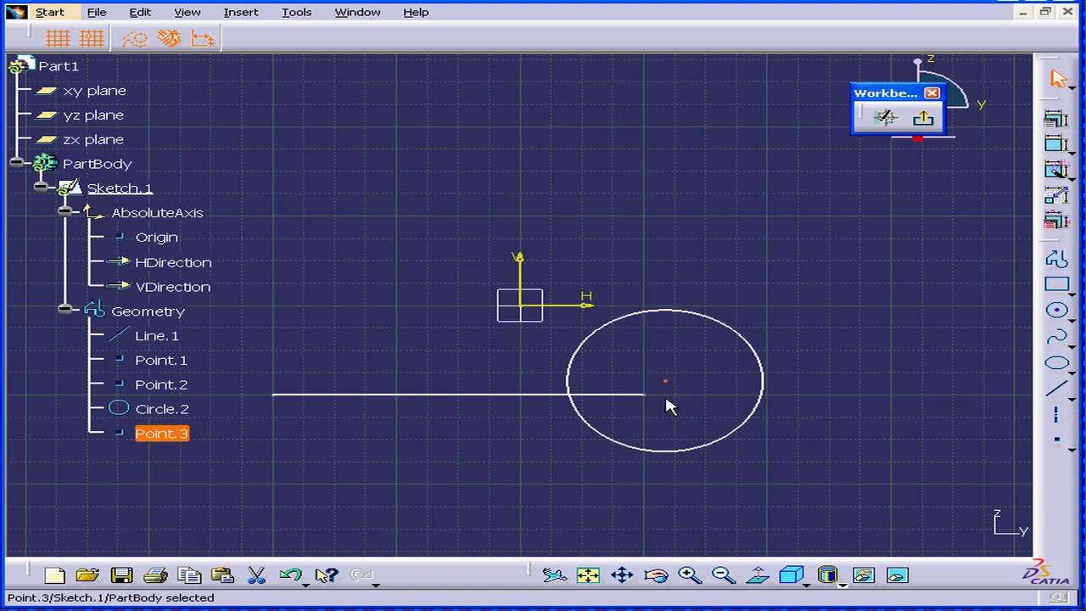
ctrl+click(645, 394)
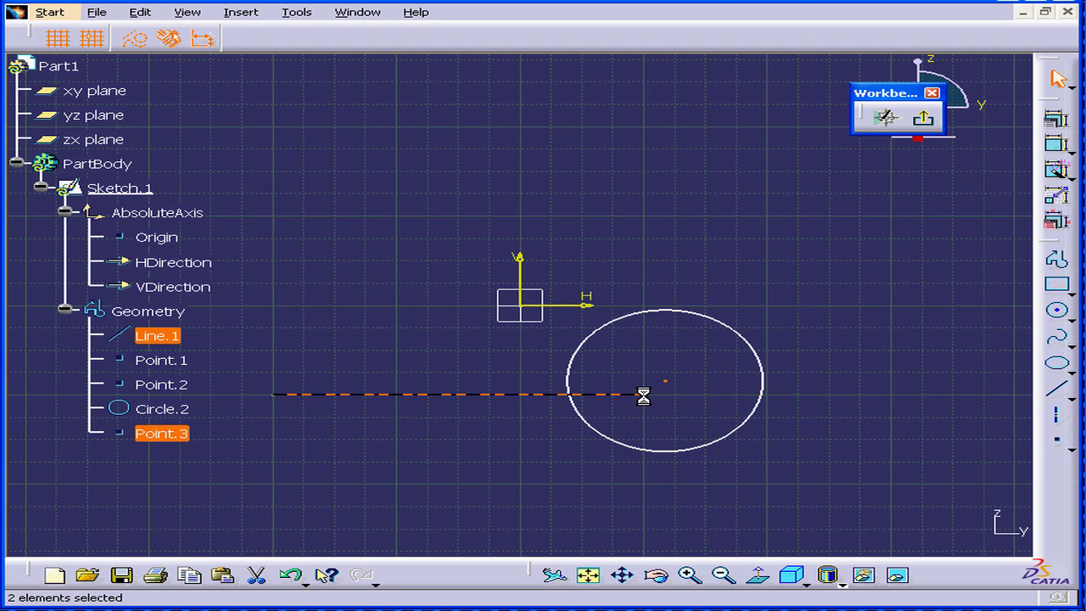
click(674, 412)
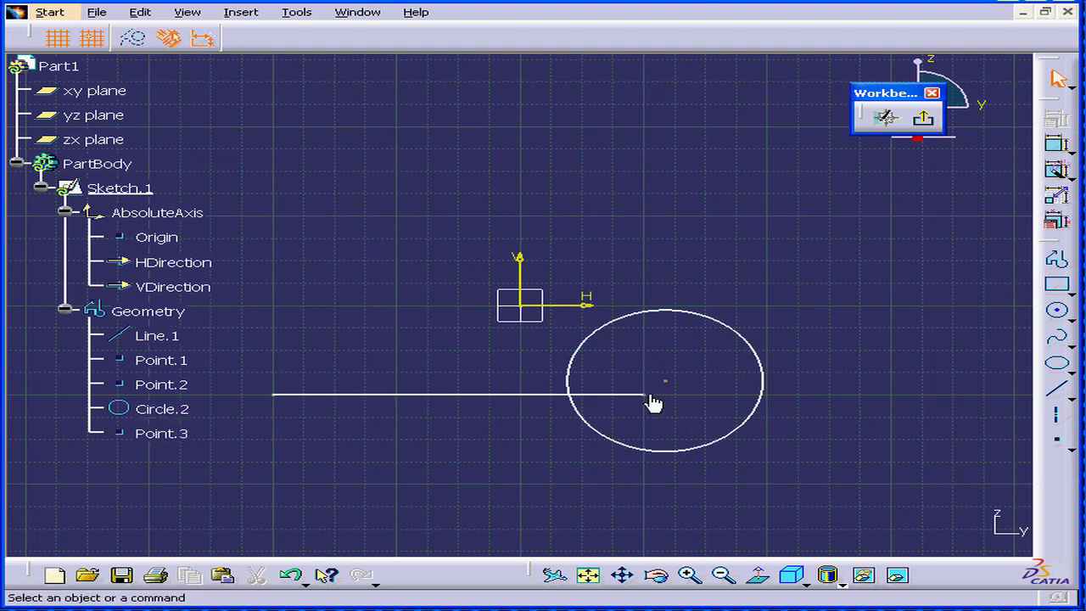
click(645, 393)
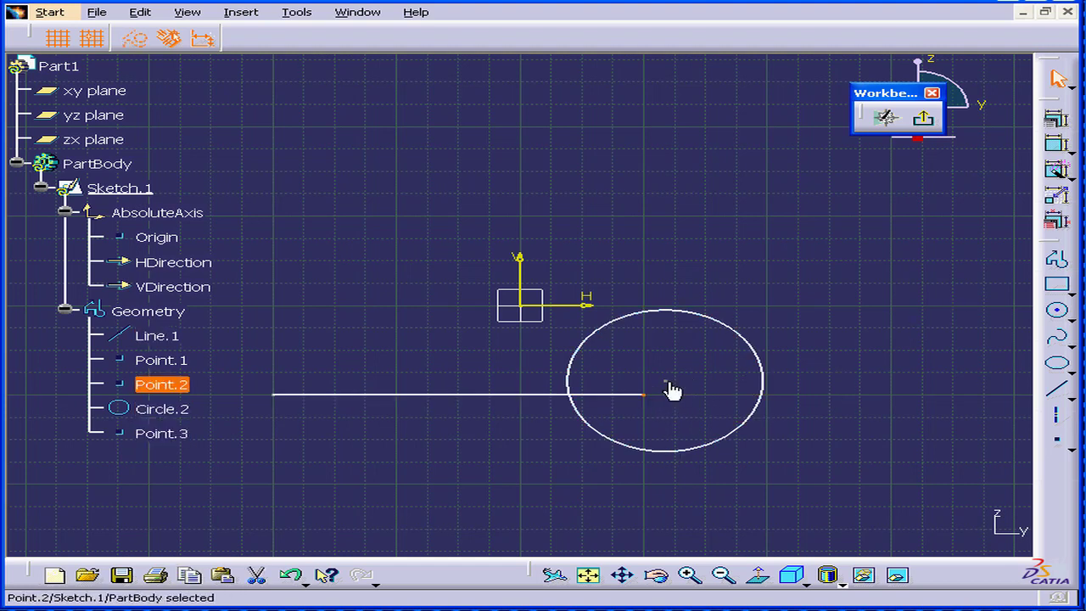
ctrl+click(666, 382)
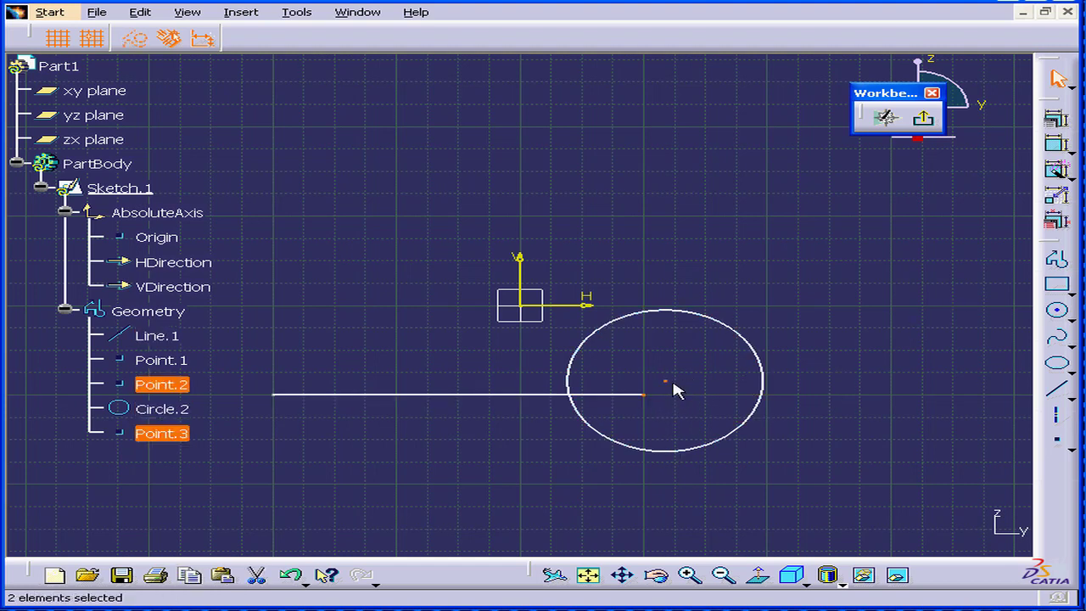
click(1056, 119)
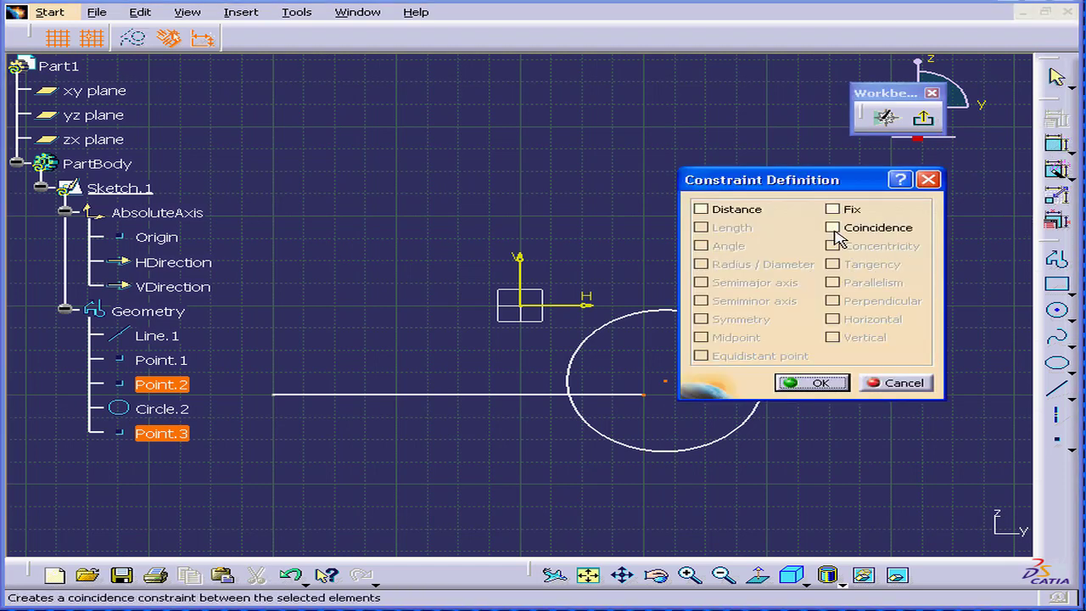
click(832, 227)
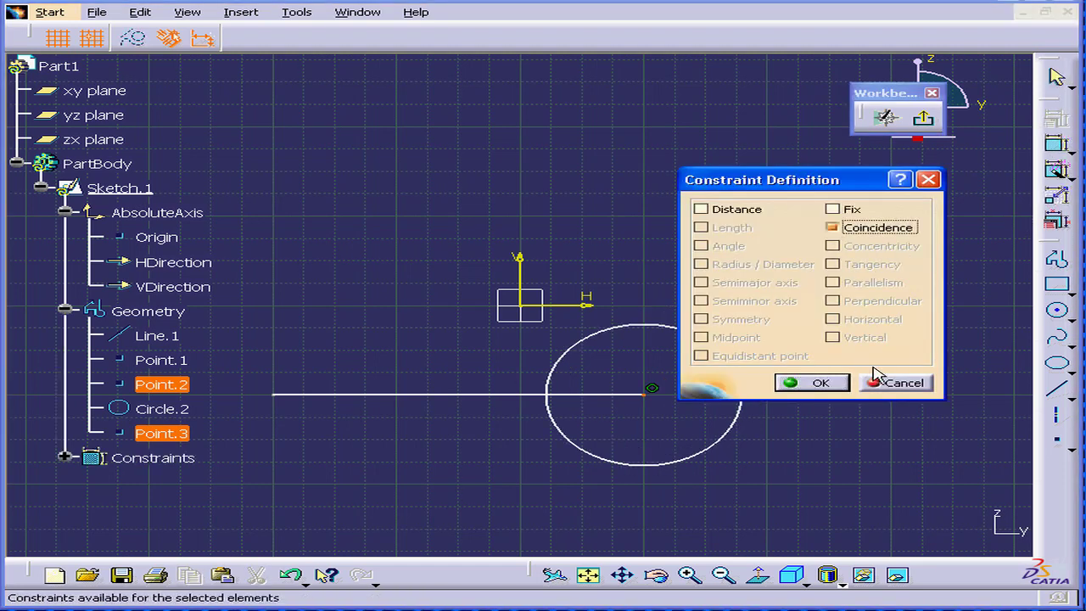
click(831, 383)
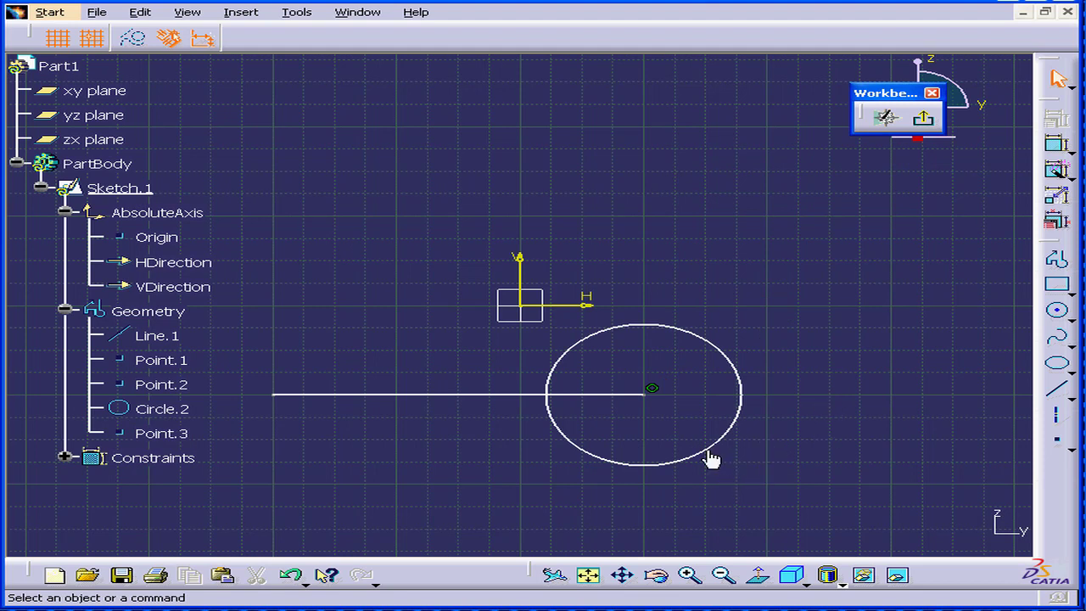
Step: Drag the circle to show the line follows, then window-select and delete all geometry
drag(710, 453, 698, 473)
drag(245, 307, 812, 509)
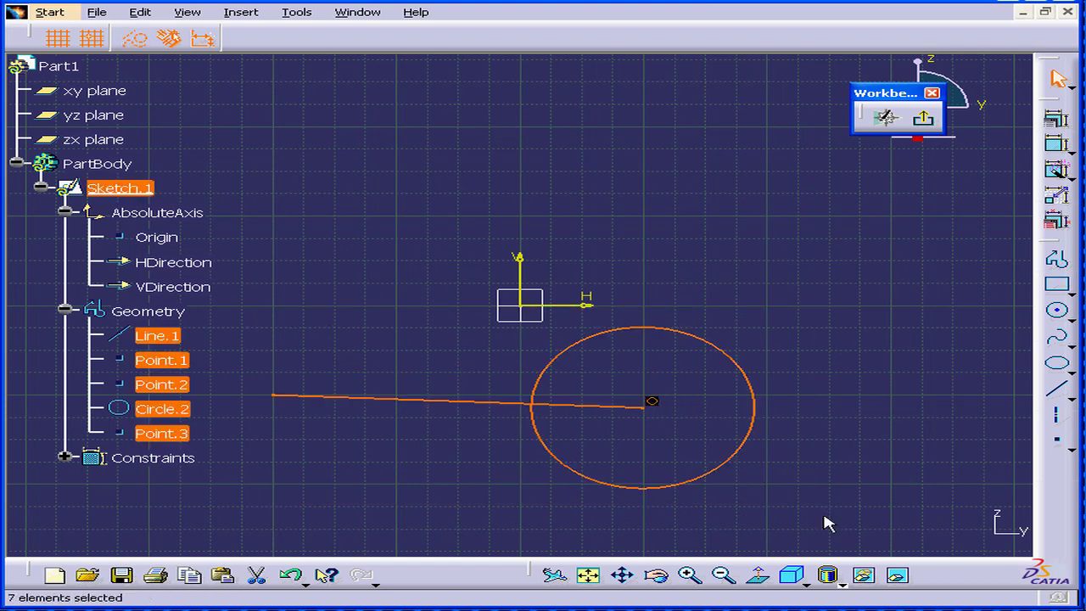
key(Delete)
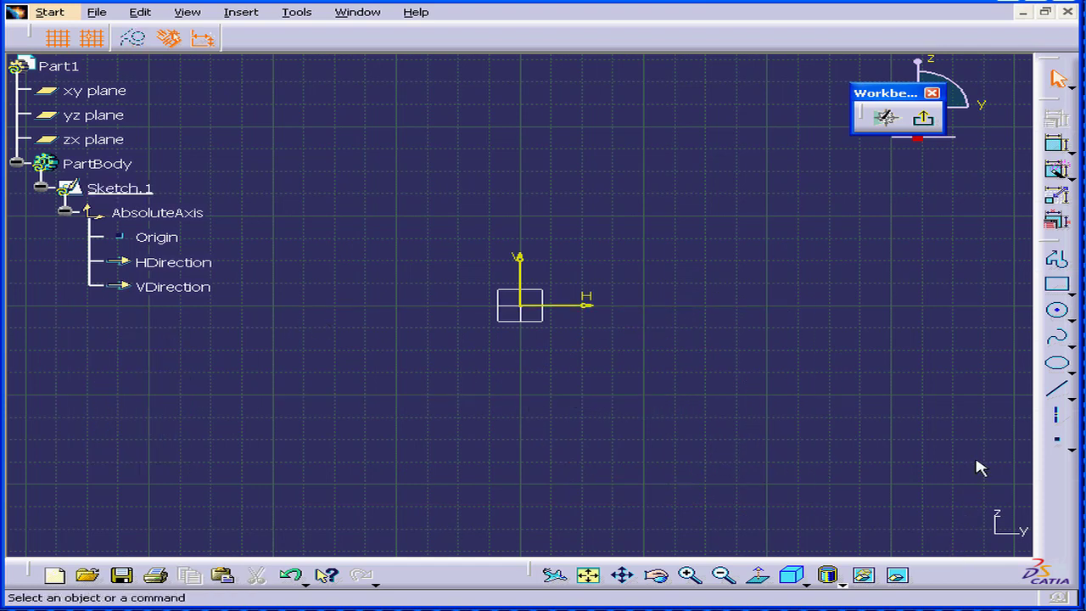
click(1056, 388)
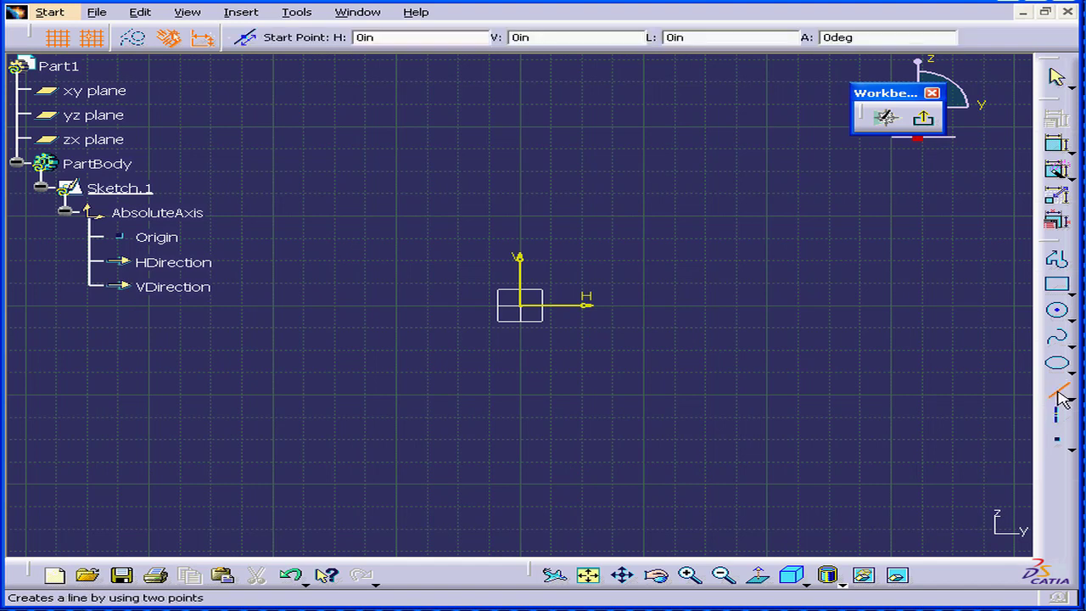
click(520, 307)
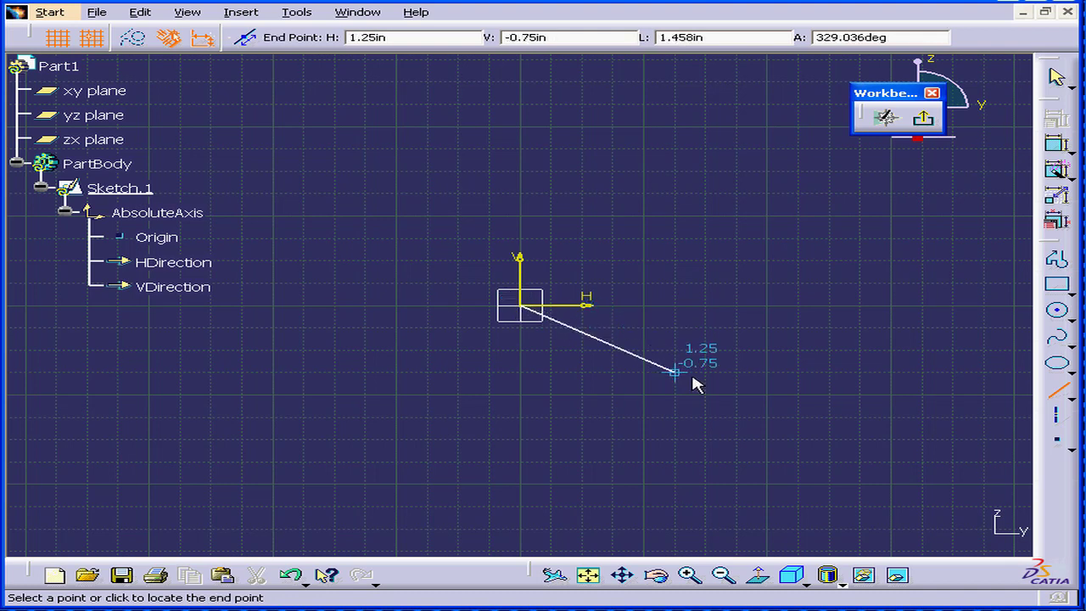
click(766, 394)
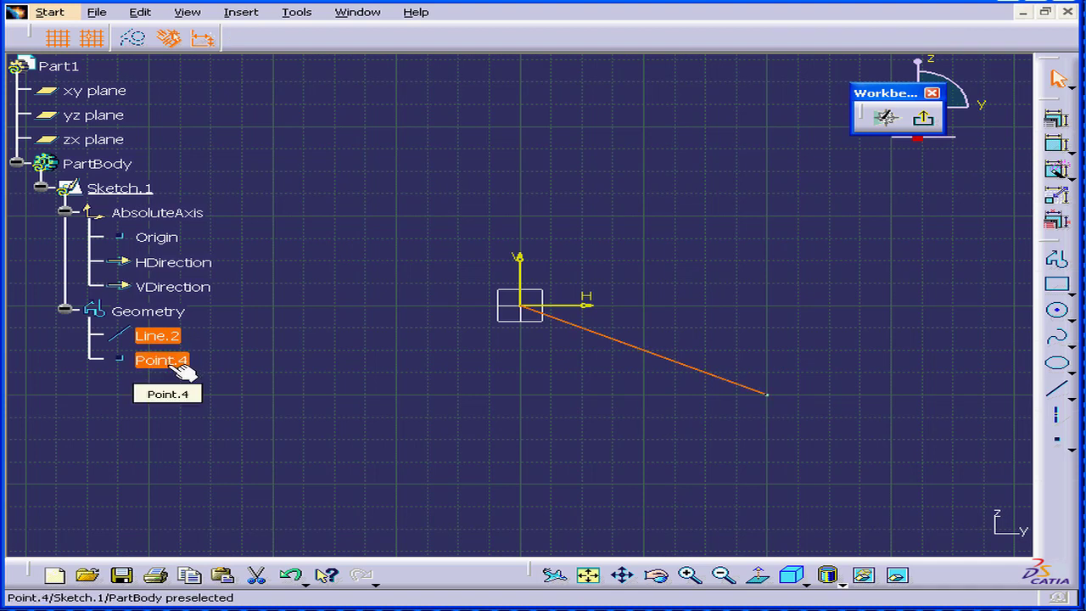
click(520, 312)
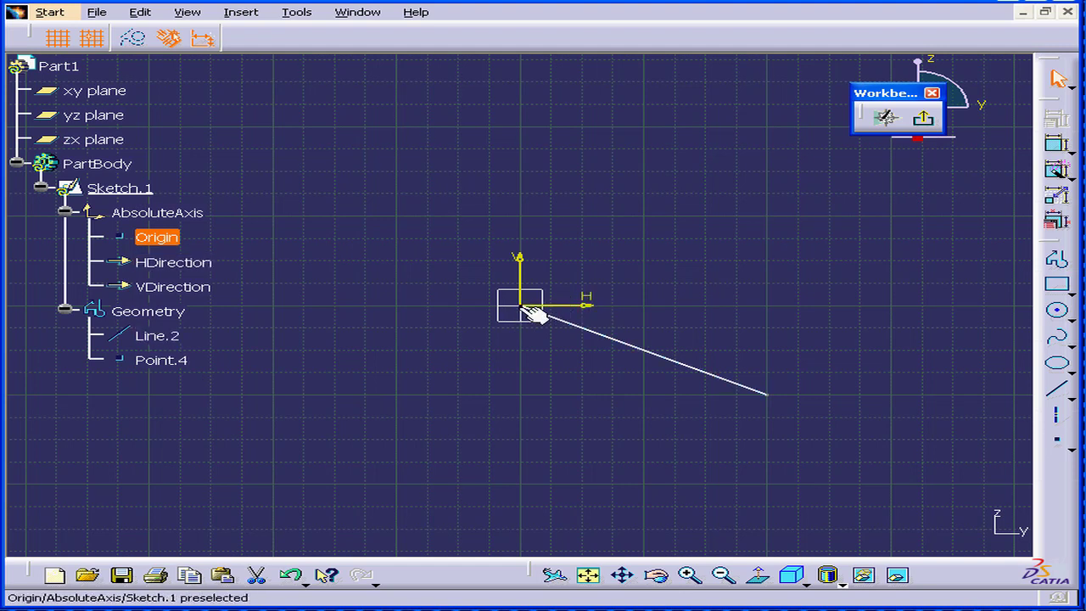
click(652, 359)
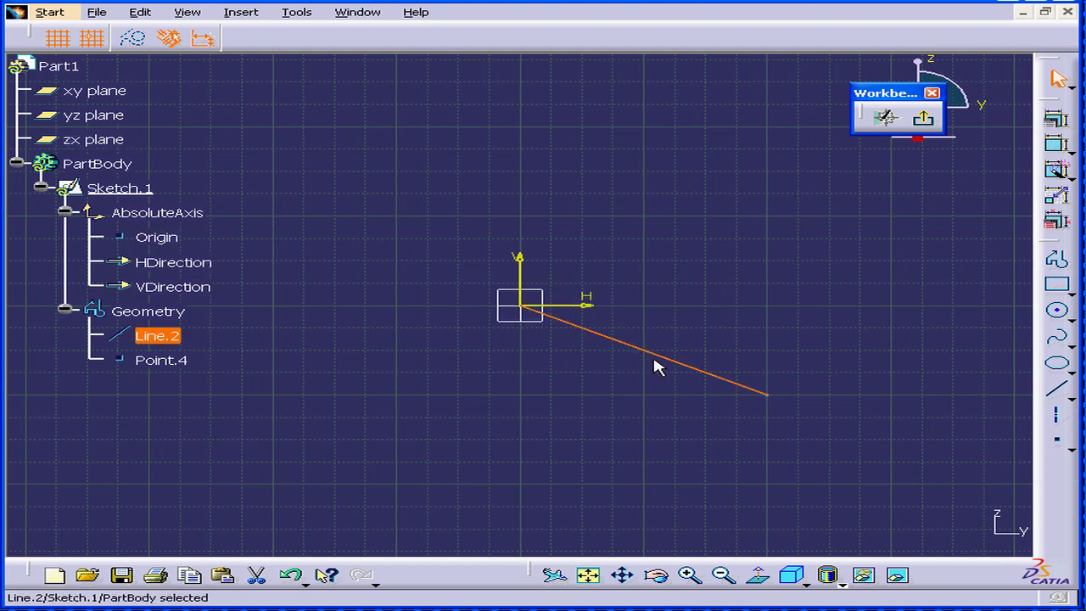
Step: Delete the line, then uncheck Pickable in the sketch Origin's Graphic properties
key(Delete)
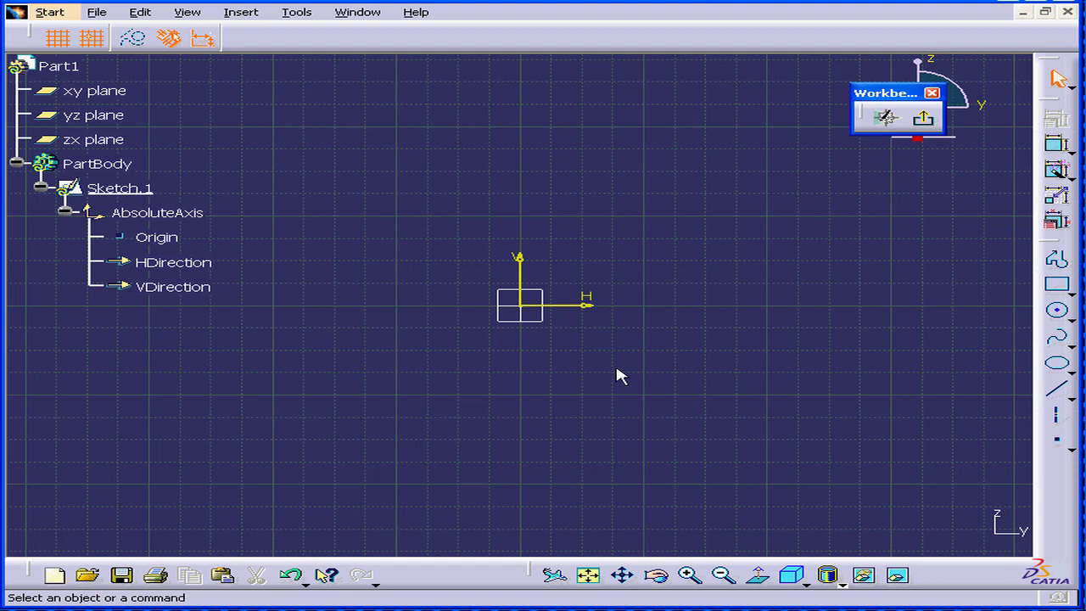
right_click(159, 243)
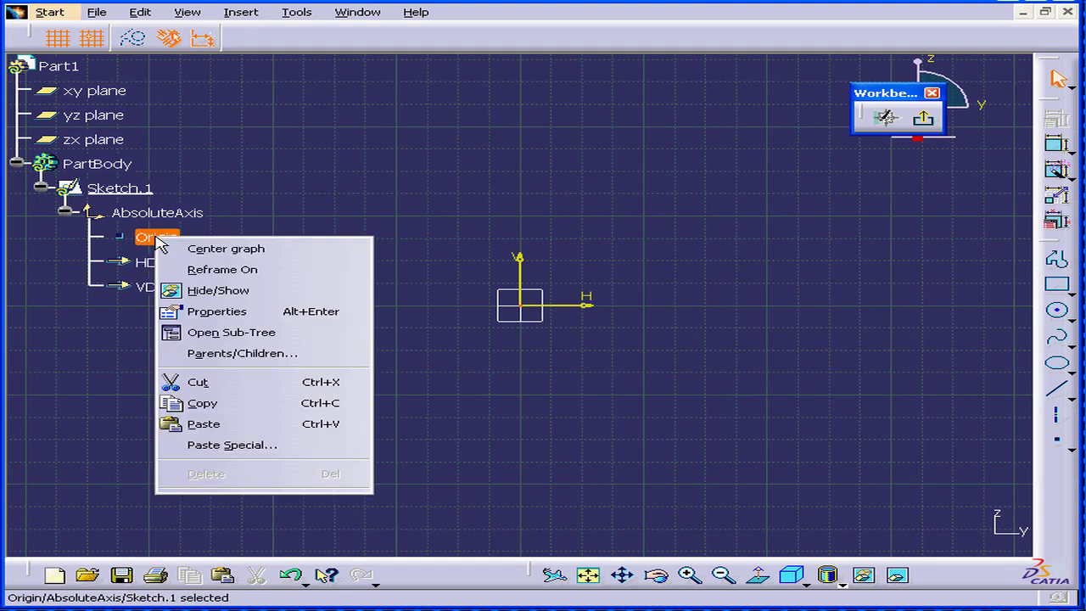
click(235, 312)
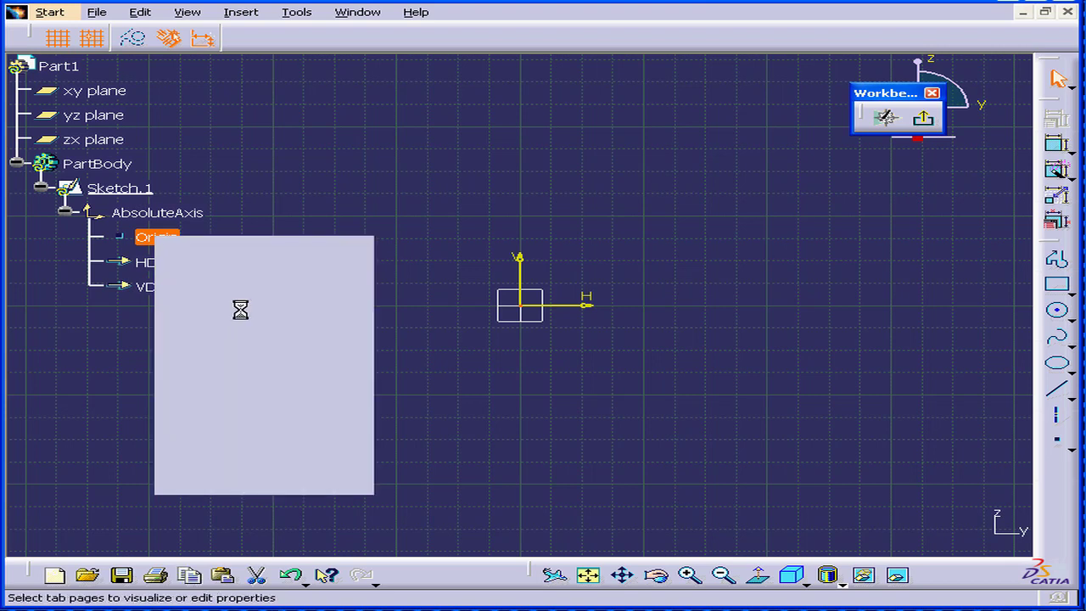
drag(820, 136, 551, 78)
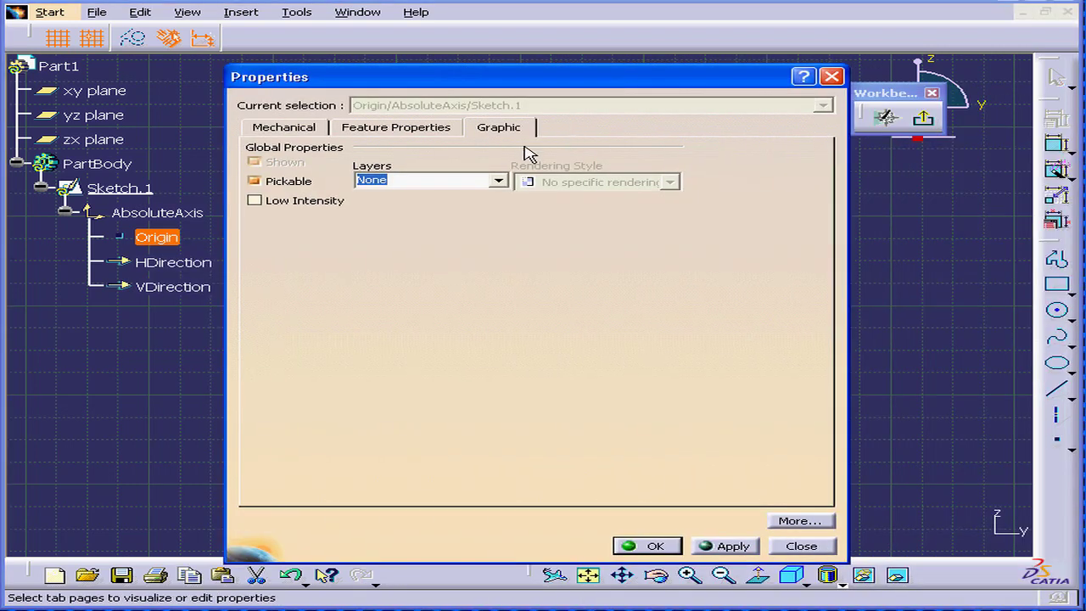
click(431, 127)
click(497, 128)
click(255, 182)
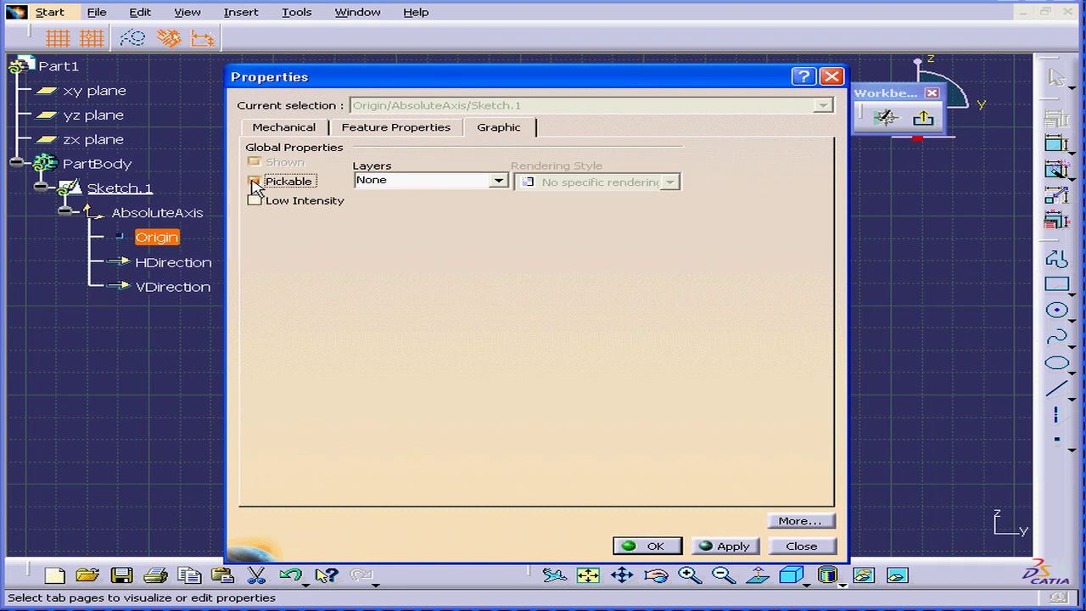
click(710, 546)
click(651, 546)
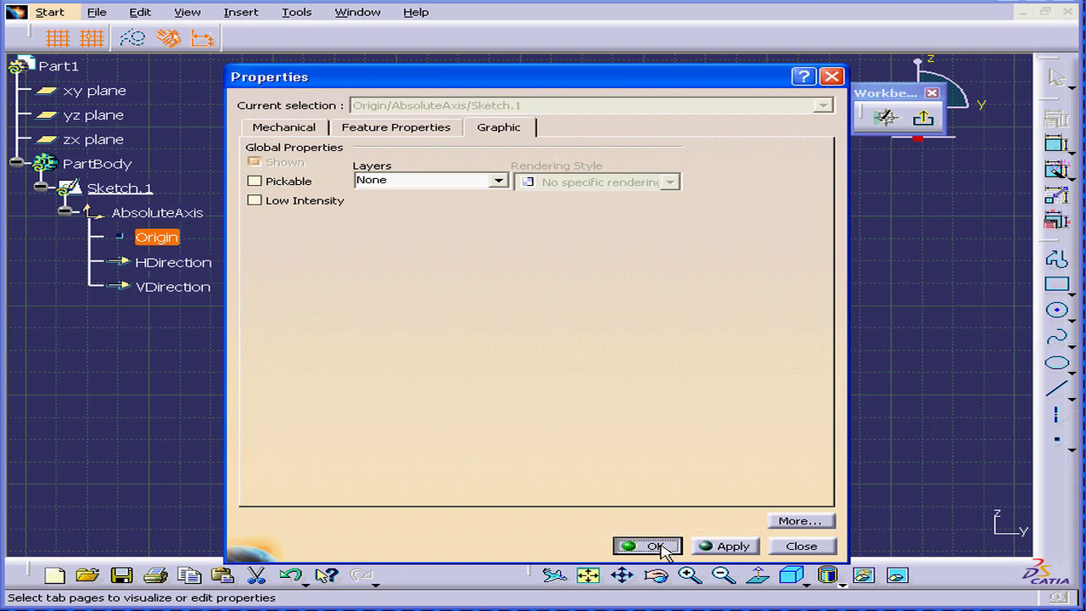
Step: Draw Line.3 from the origin to (2in, -1.5in) and list its Coincidence.2 and Coincidence.3 constraints
click(1056, 389)
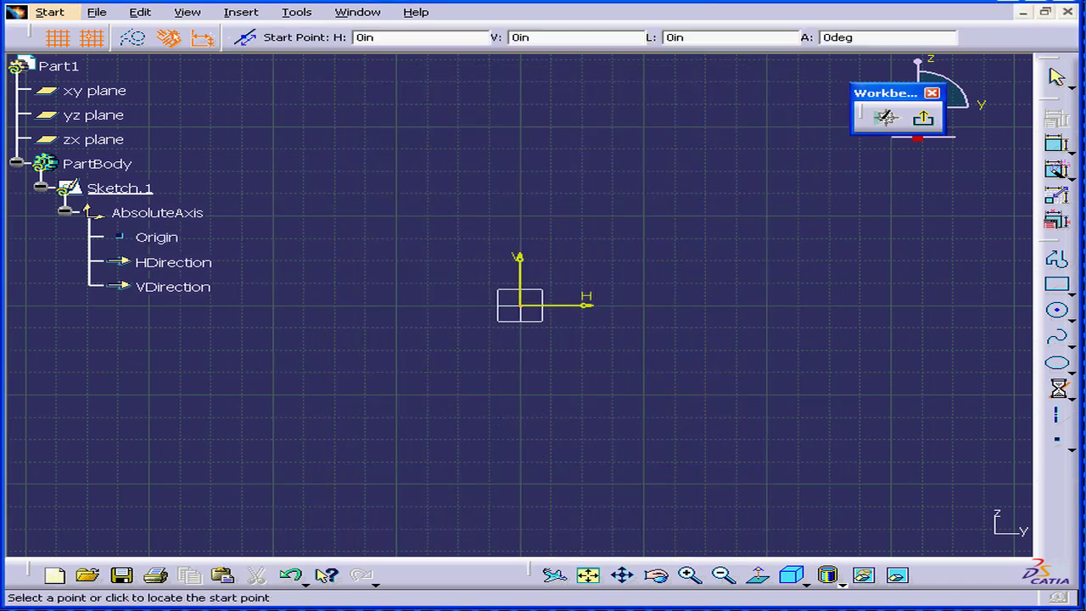
click(521, 307)
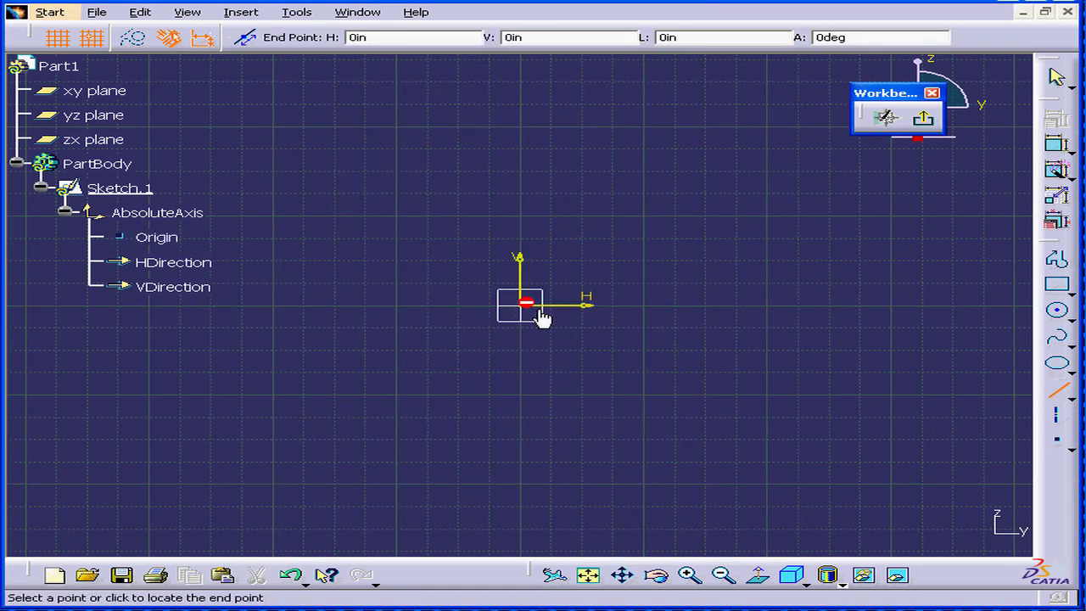
click(766, 440)
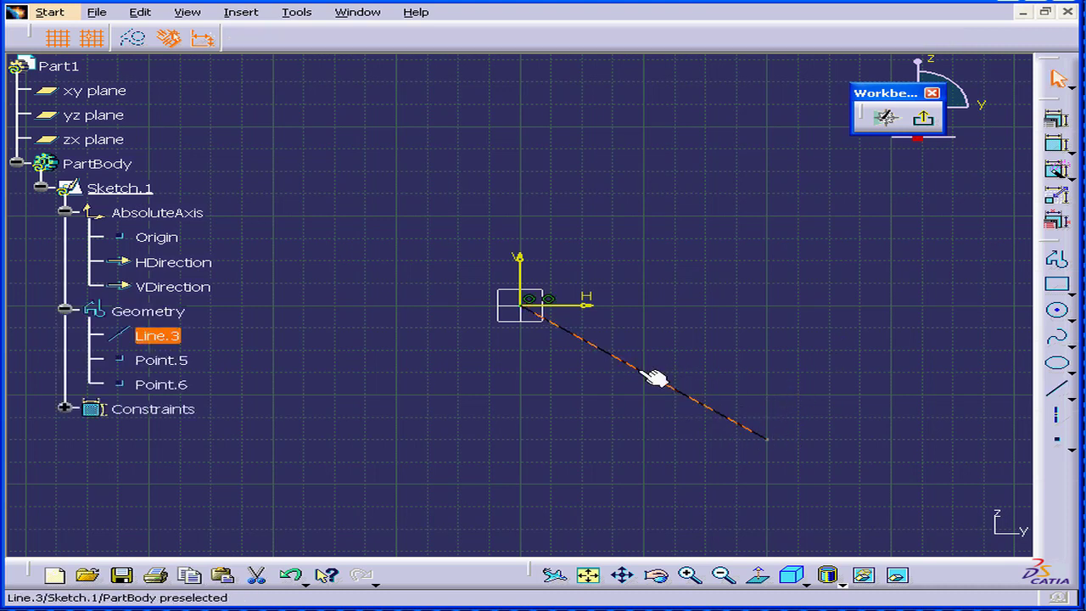
mouse_move(654, 381)
mouse_down()
mouse_move(596, 406)
mouse_move(651, 363)
mouse_up()
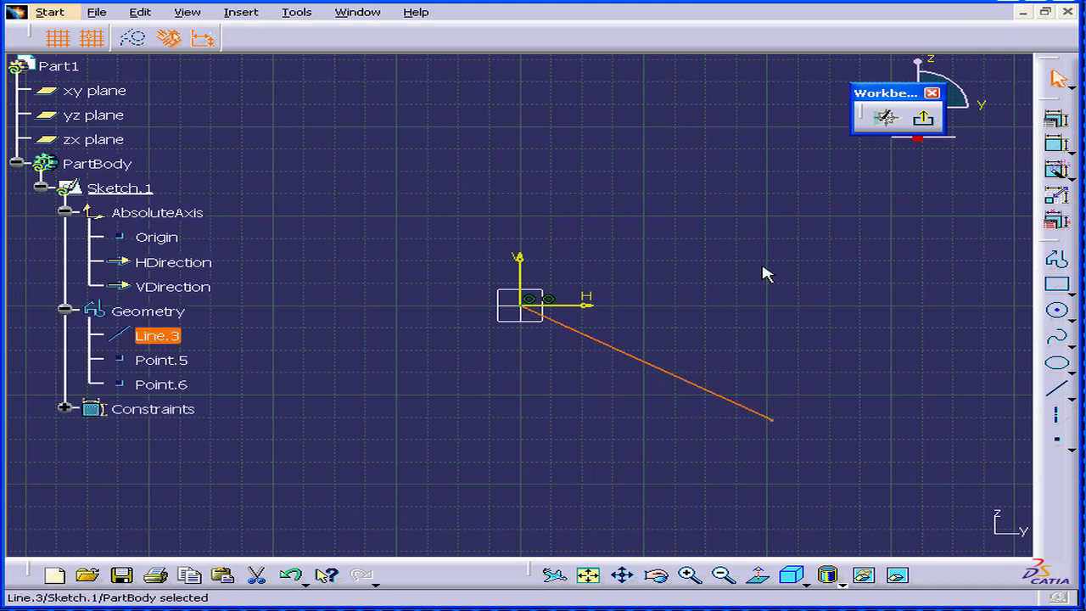
click(66, 408)
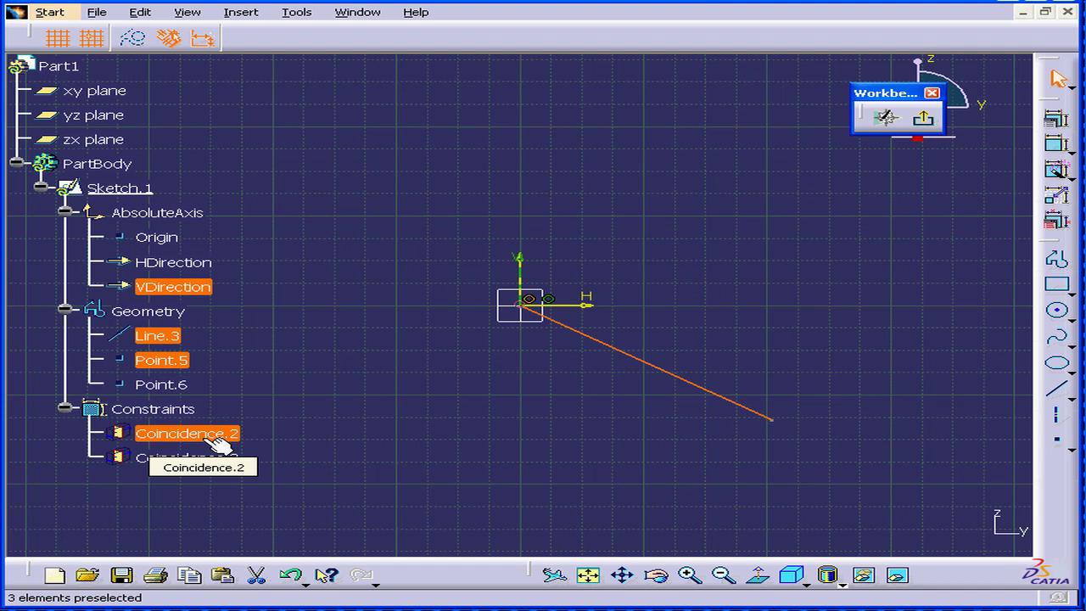
key(Escape)
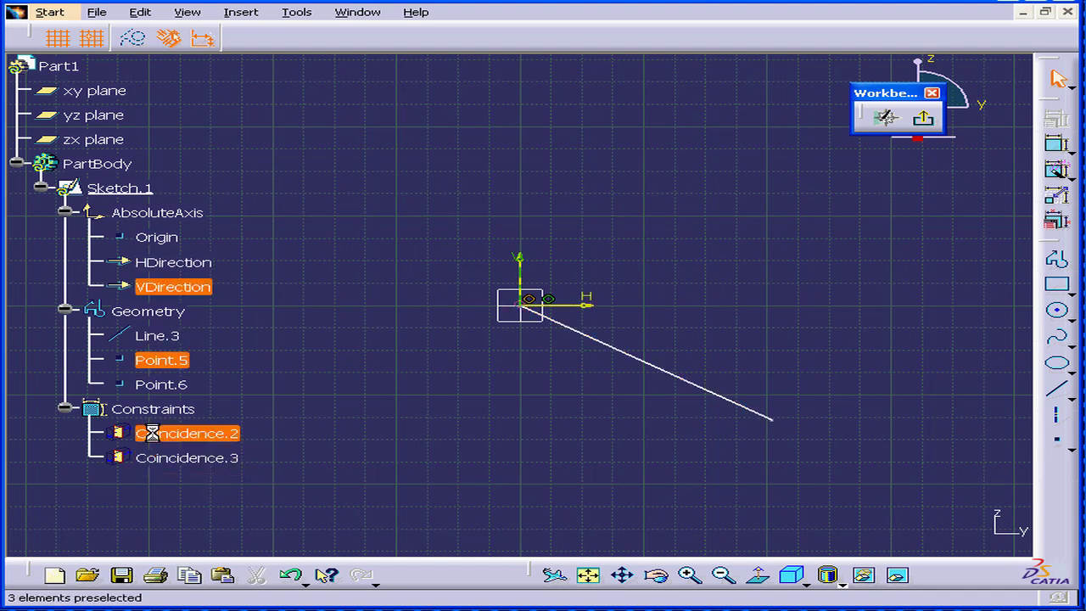
Step: Delete Coincidence.3 and Coincidence.2, then drag Line.3 up and left off the origin
right_click(206, 463)
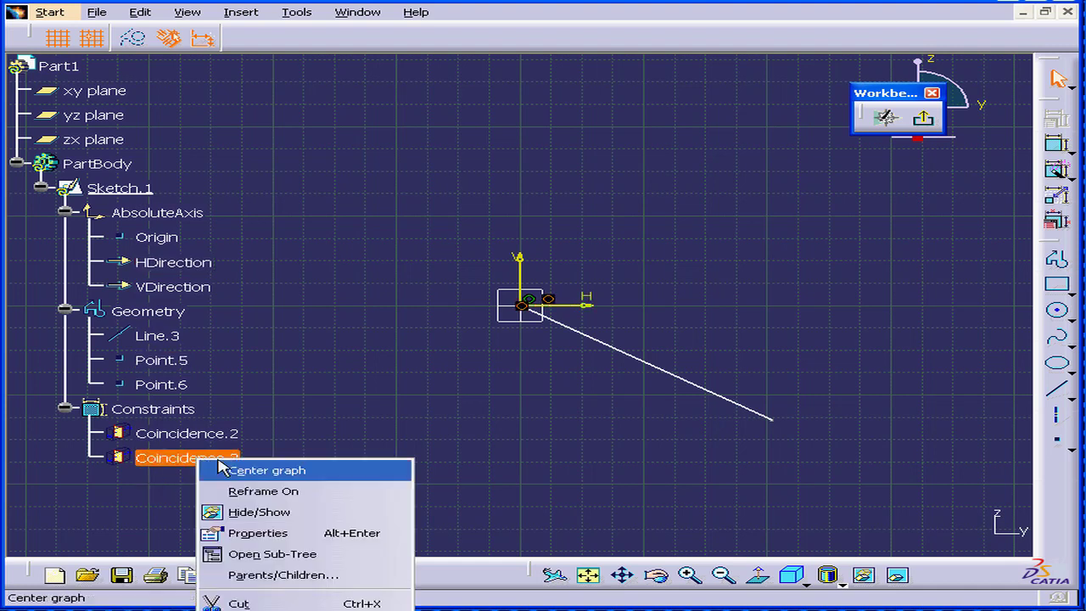
key(Delete)
click(175, 441)
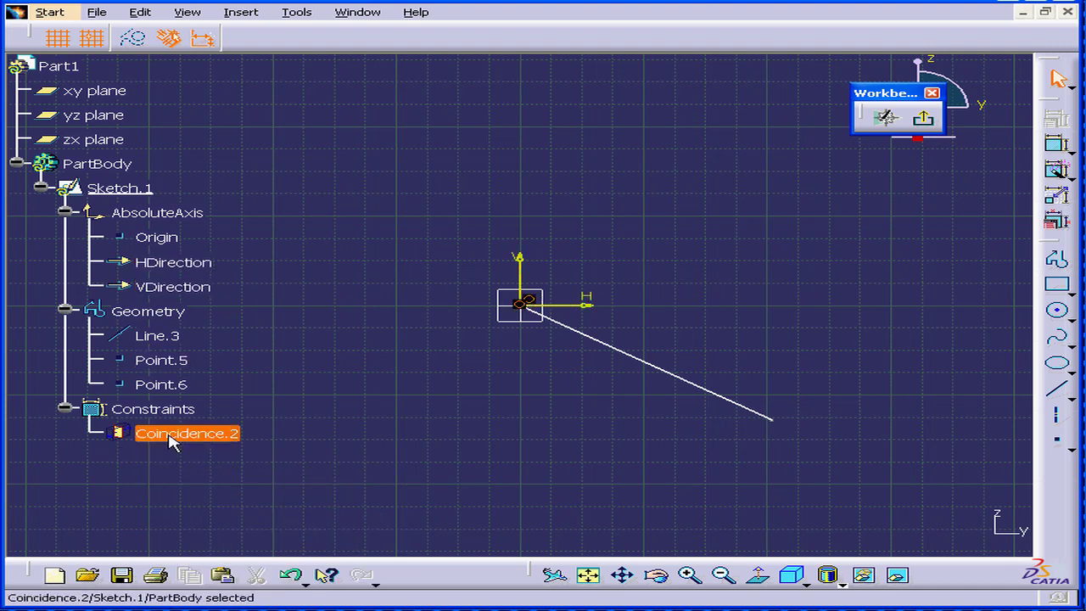
right_click(173, 438)
key(Delete)
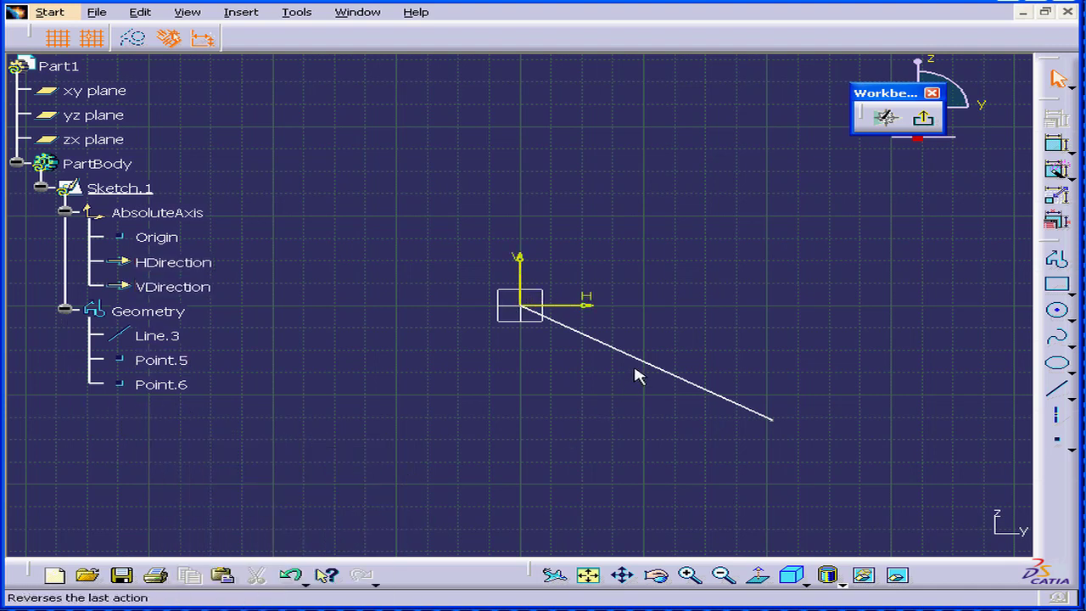
drag(630, 356, 562, 262)
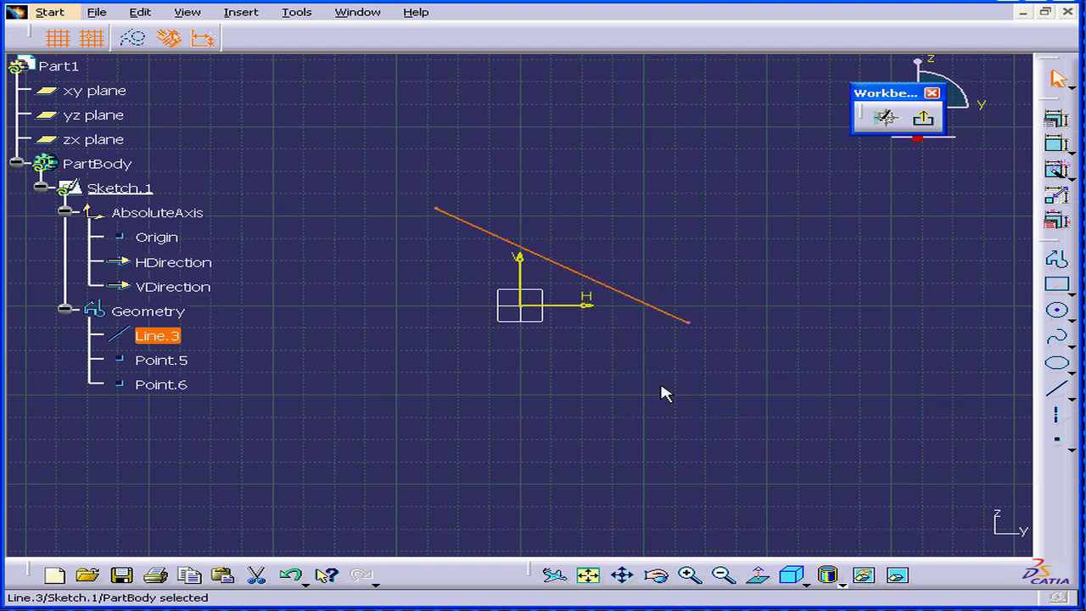